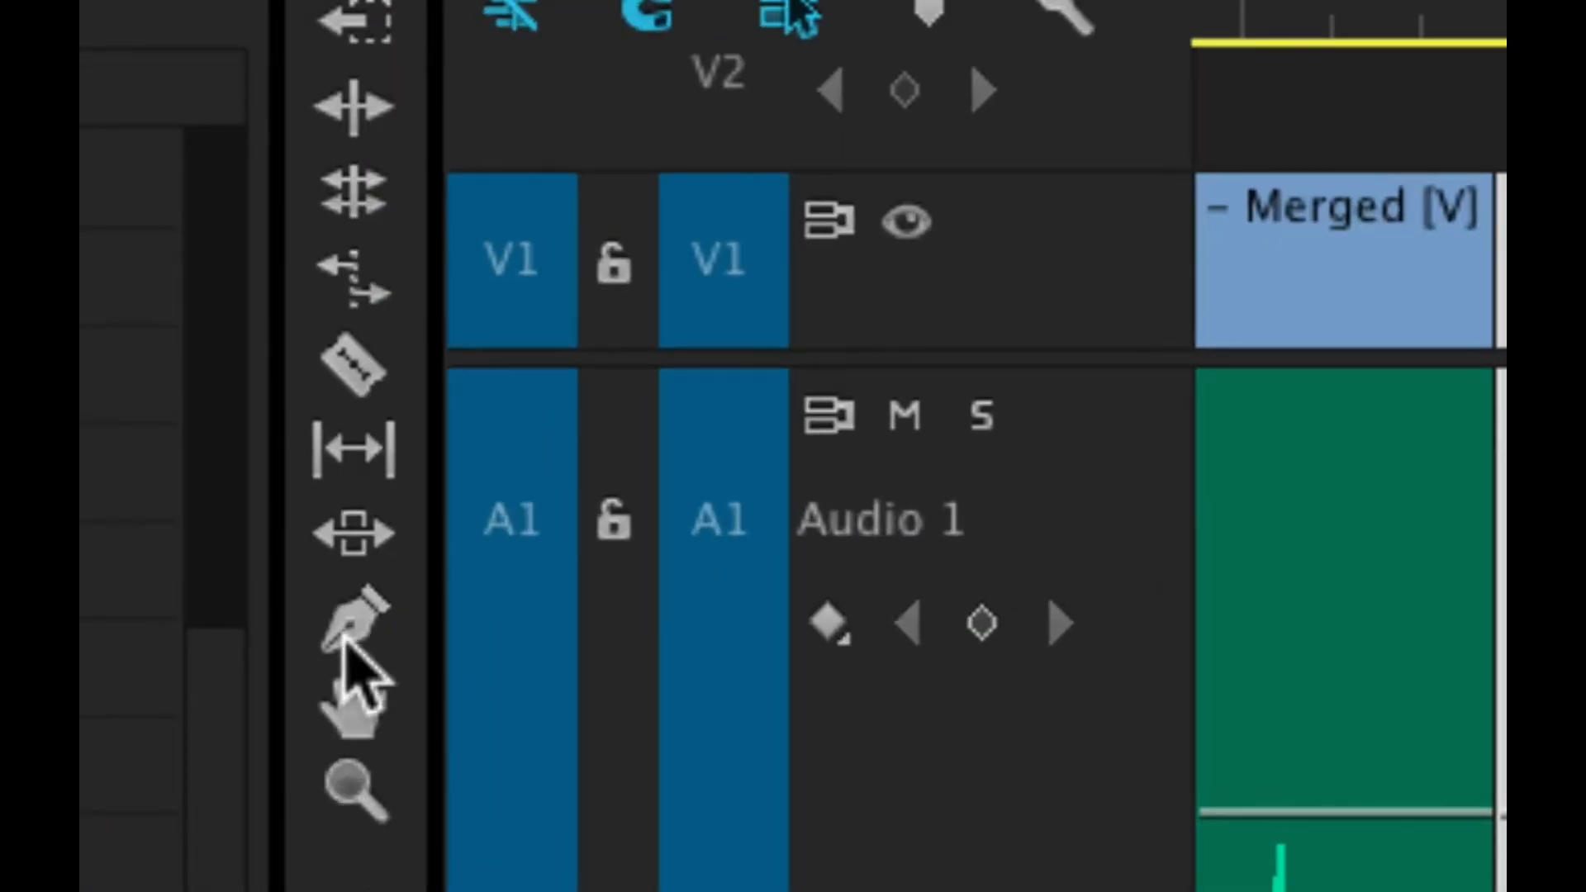
# - Add two volume keyframes with the Pen tool to the selected Tim 1 clip's audio, shortly after the playhead
pyautogui.click(358, 642)
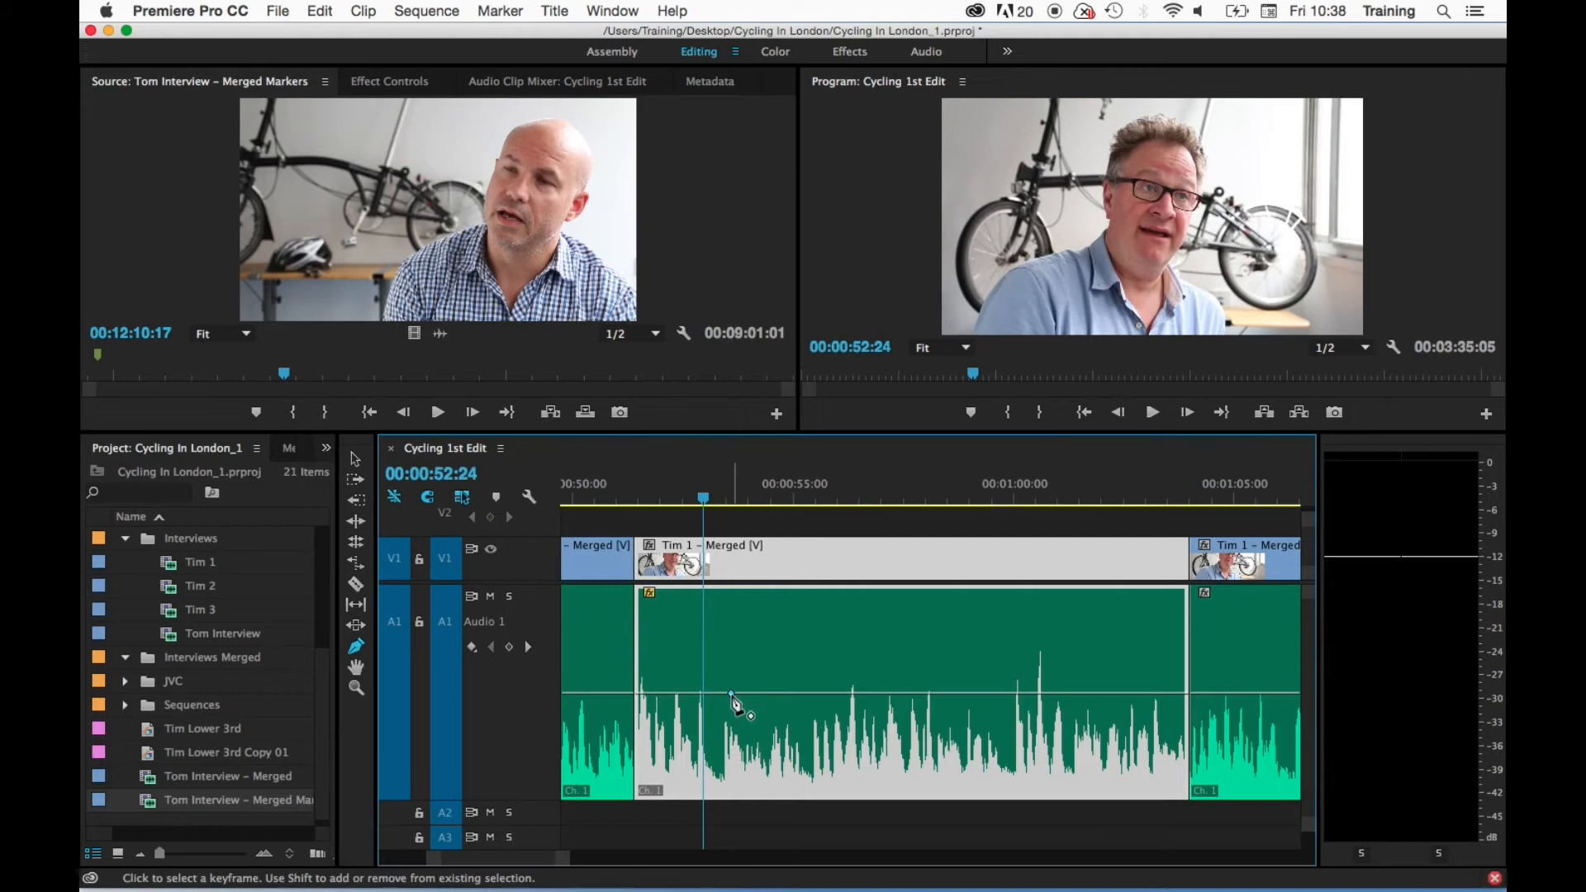
pyautogui.moveTo(732, 694)
pyautogui.mouseDown()
pyautogui.moveTo(730, 667)
pyautogui.moveTo(730, 712)
pyautogui.moveTo(729, 667)
pyautogui.moveTo(732, 696)
pyautogui.moveTo(746, 693)
pyautogui.moveTo(724, 698)
pyautogui.moveTo(738, 693)
pyautogui.mouseUp()
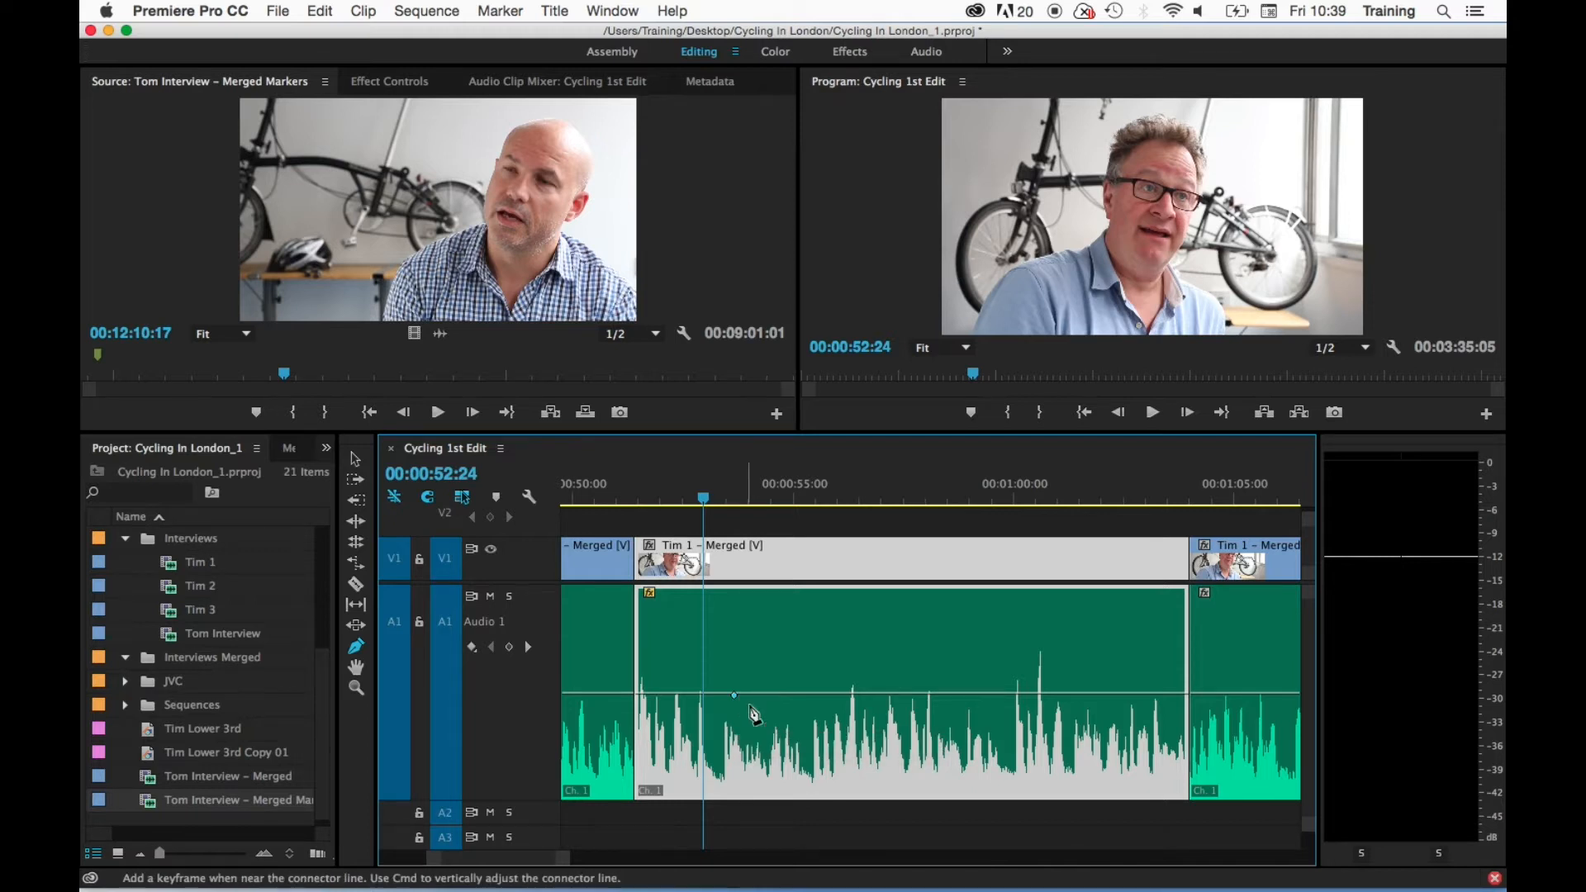
pyautogui.click(797, 696)
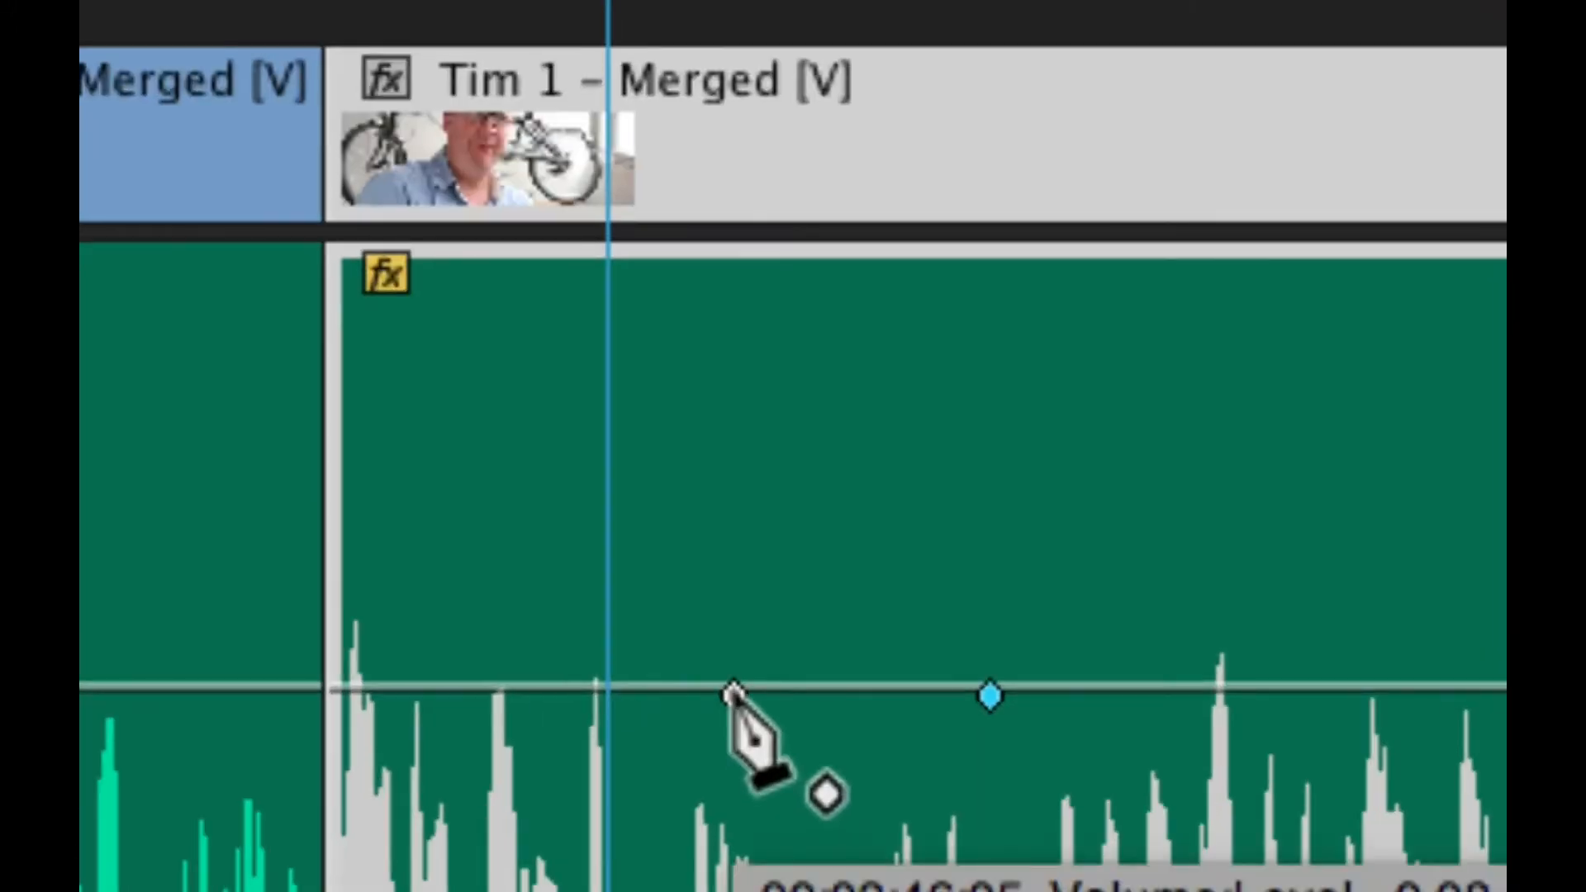
# - Reposition the two keyframes so the volume starts low and ramps up steeply from the first to the second
pyautogui.moveTo(736, 696); pyautogui.dragTo(737, 625)
pyautogui.moveTo(746, 407); pyautogui.dragTo(758, 464)
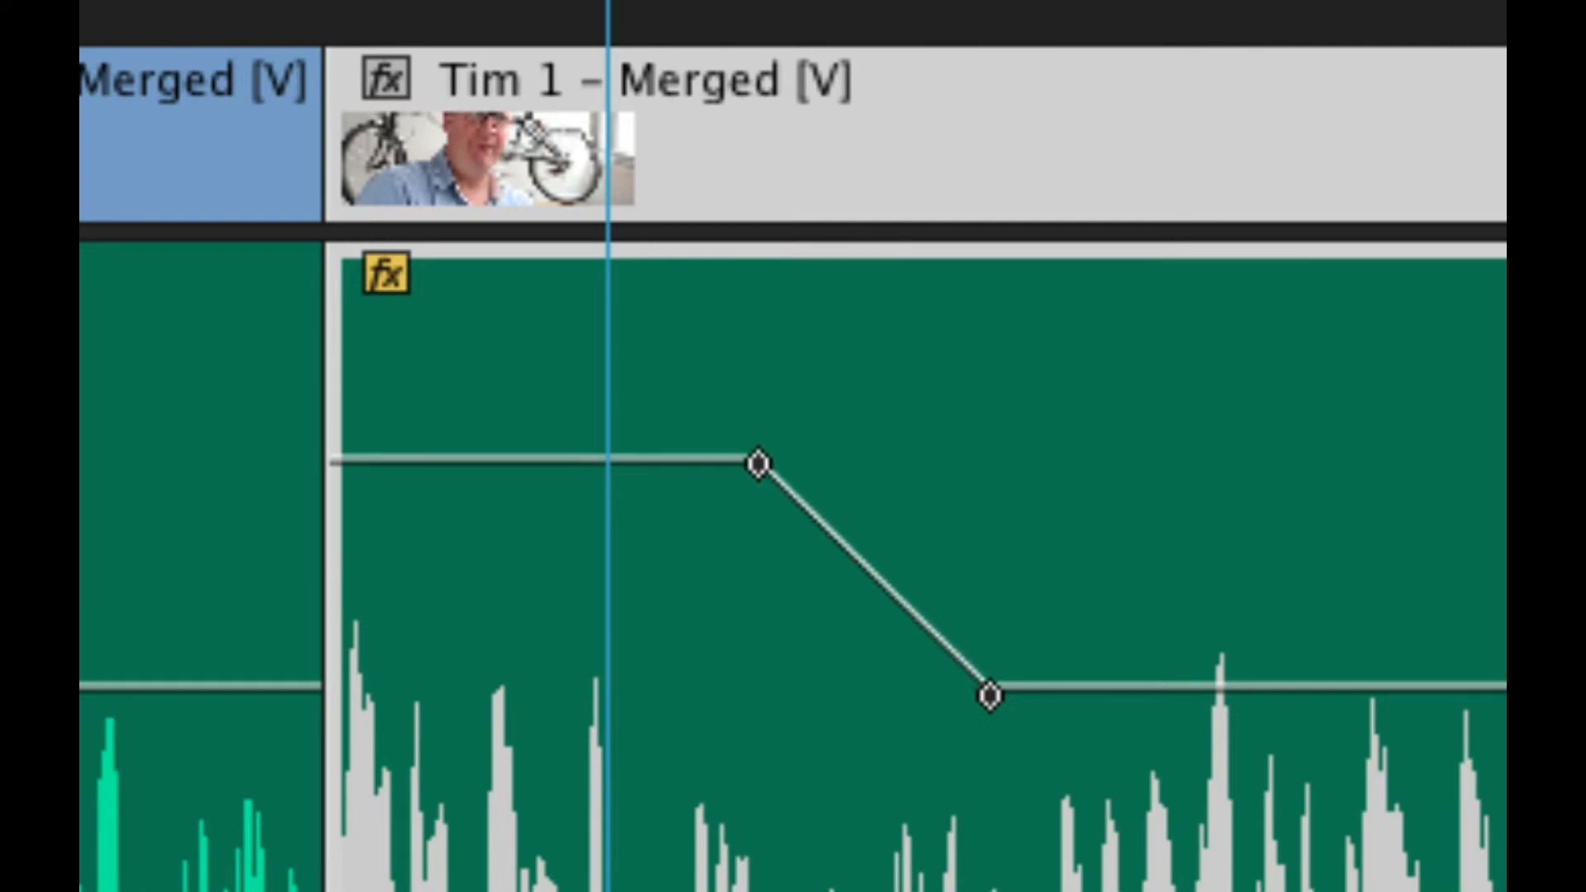
pyautogui.click(758, 464)
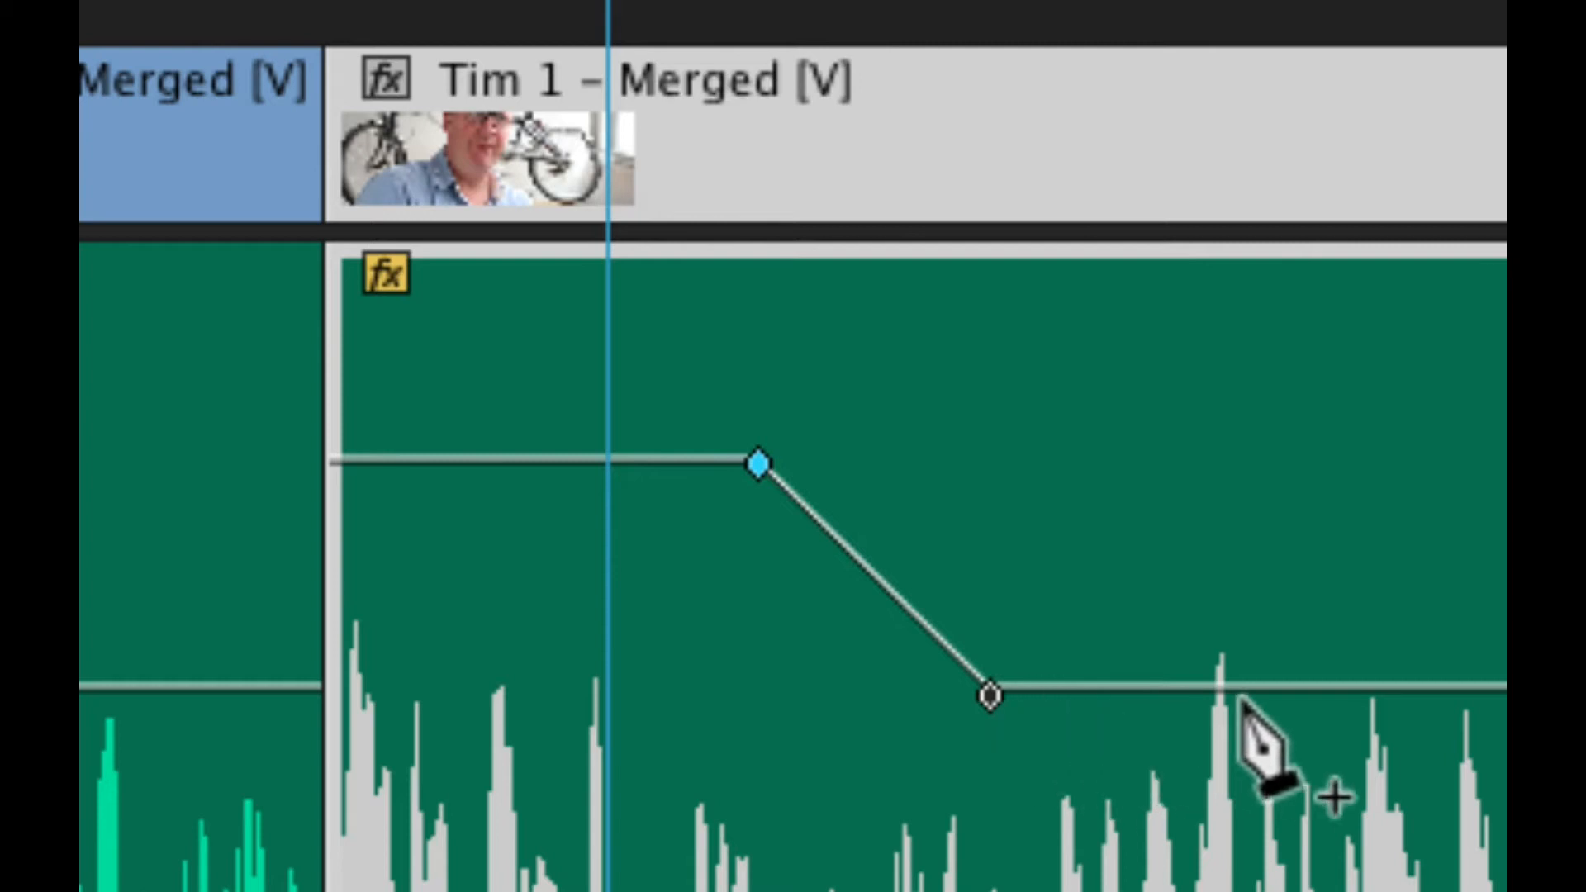
pyautogui.moveTo(757, 465); pyautogui.dragTo(756, 887)
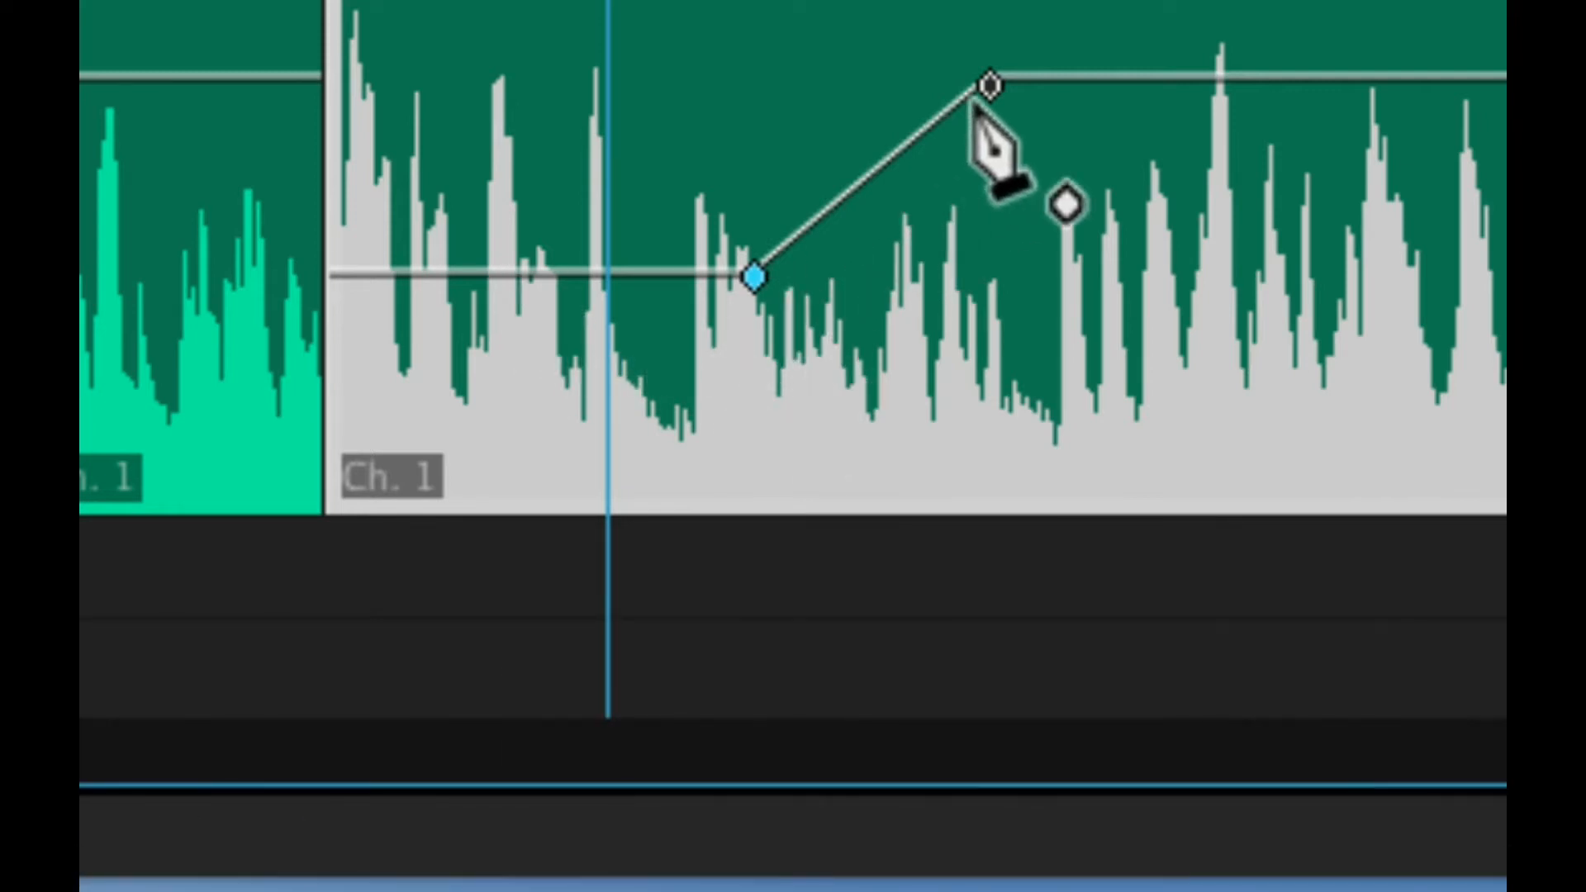
pyautogui.moveTo(756, 279); pyautogui.dragTo(498, 293)
pyautogui.moveTo(989, 85); pyautogui.dragTo(854, 114)
pyautogui.moveTo(498, 291); pyautogui.dragTo(747, 262)
pyautogui.moveTo(748, 262)
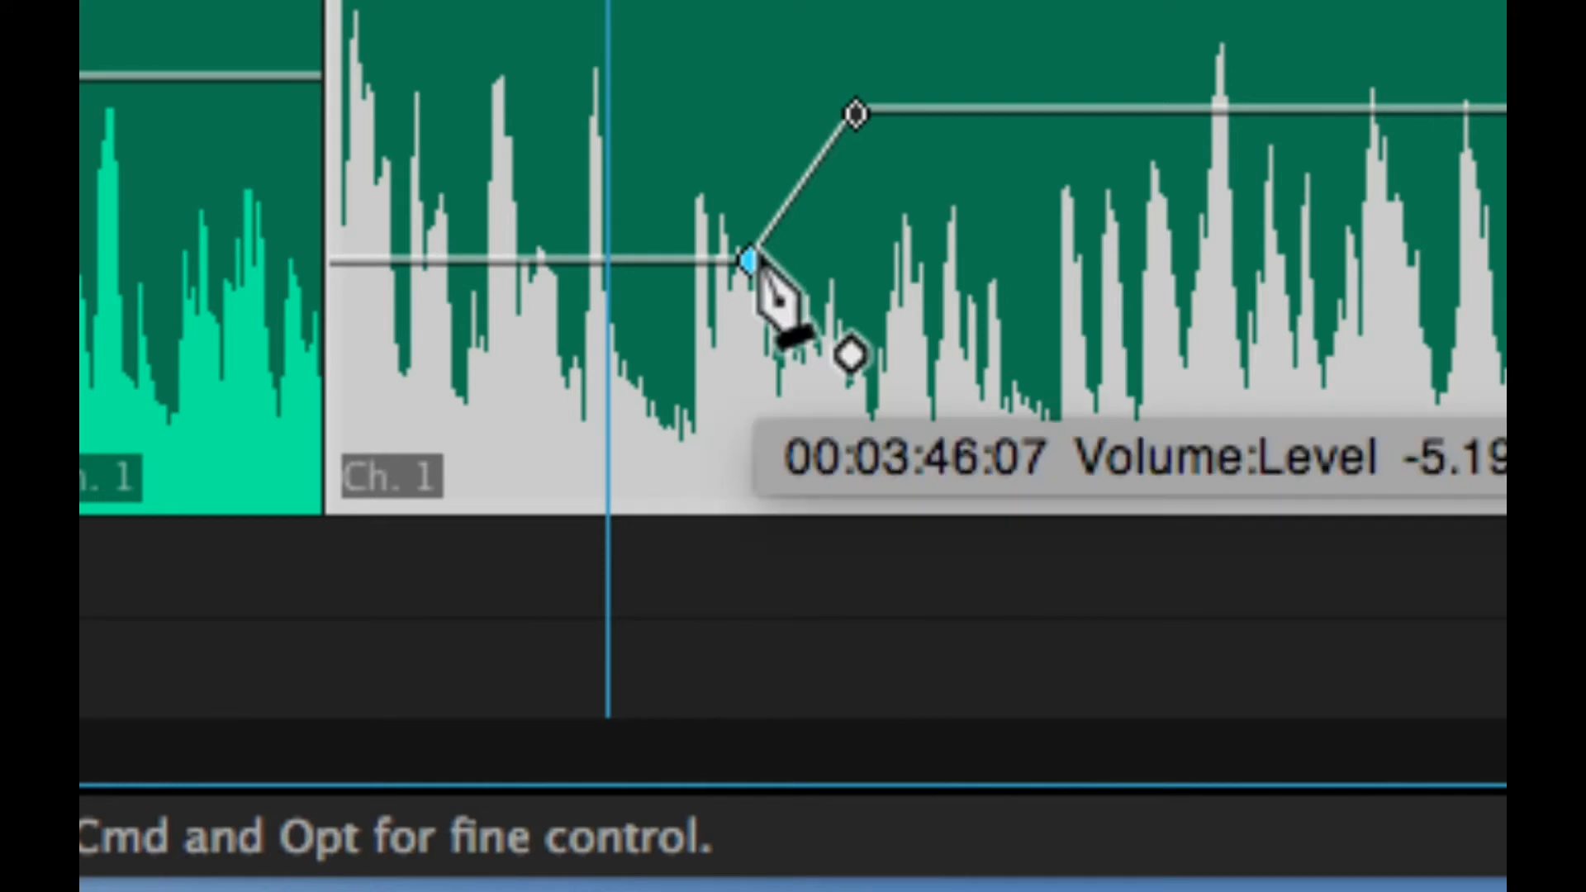
pyautogui.moveTo(748, 262); pyautogui.dragTo(767, 386)
pyautogui.moveTo(856, 113)
pyautogui.mouseDown()
pyautogui.moveTo(889, 110)
pyautogui.moveTo(815, 110)
pyautogui.moveTo(885, 117)
pyautogui.mouseUp()
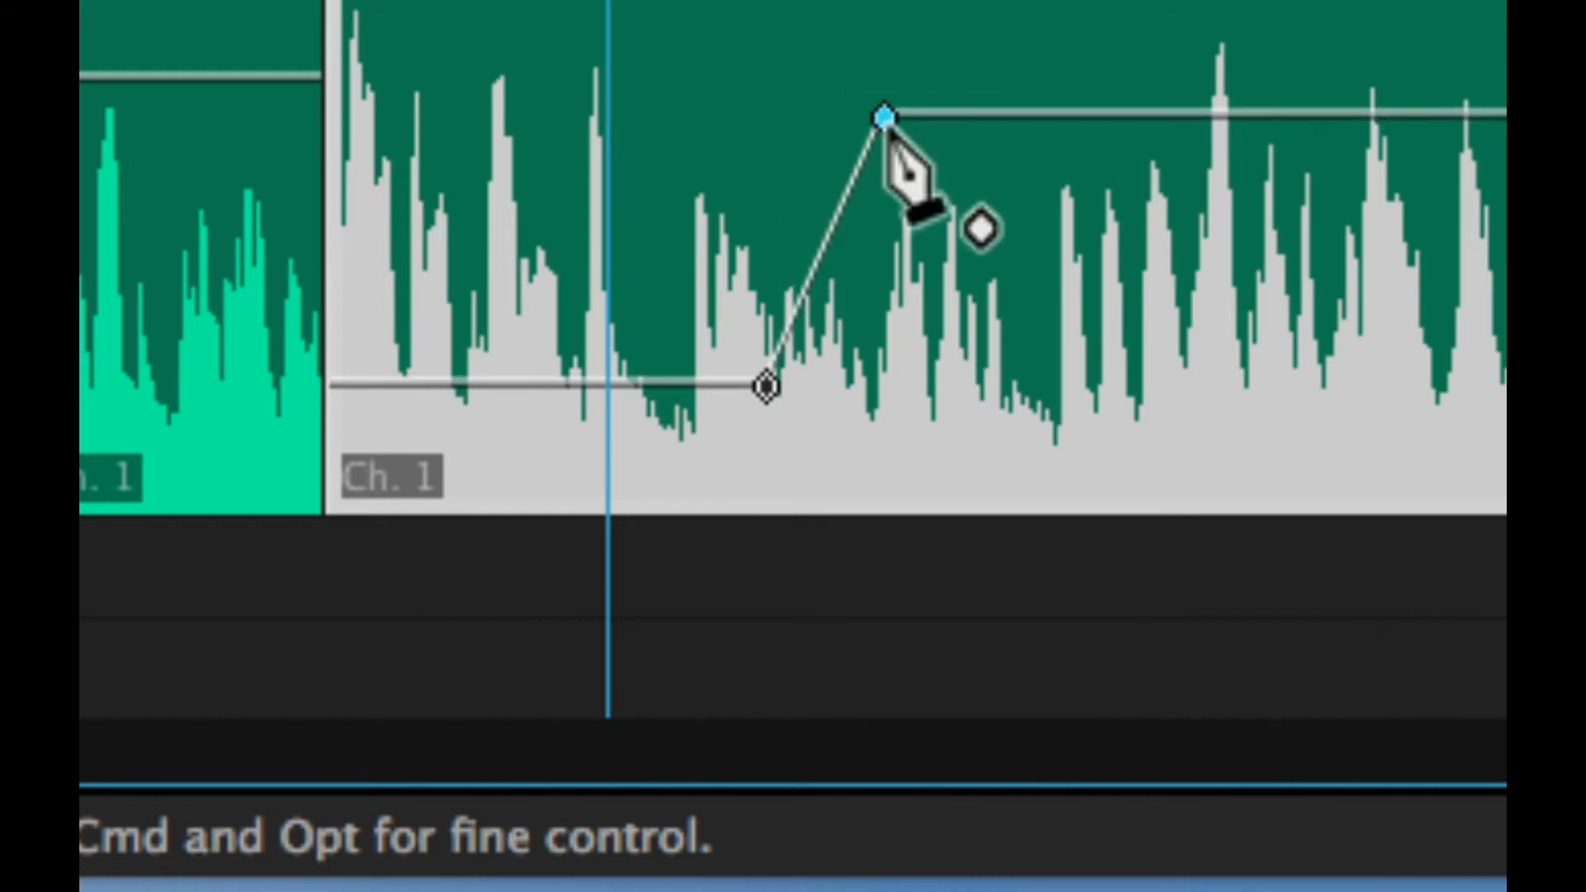
# - Add two keyframes after the ramp, lowering the last, and set the first keyframe to about -8.87 dB, slightly later than before
pyautogui.click(1094, 117)
pyautogui.moveTo(1267, 117); pyautogui.dragTo(1259, 378)
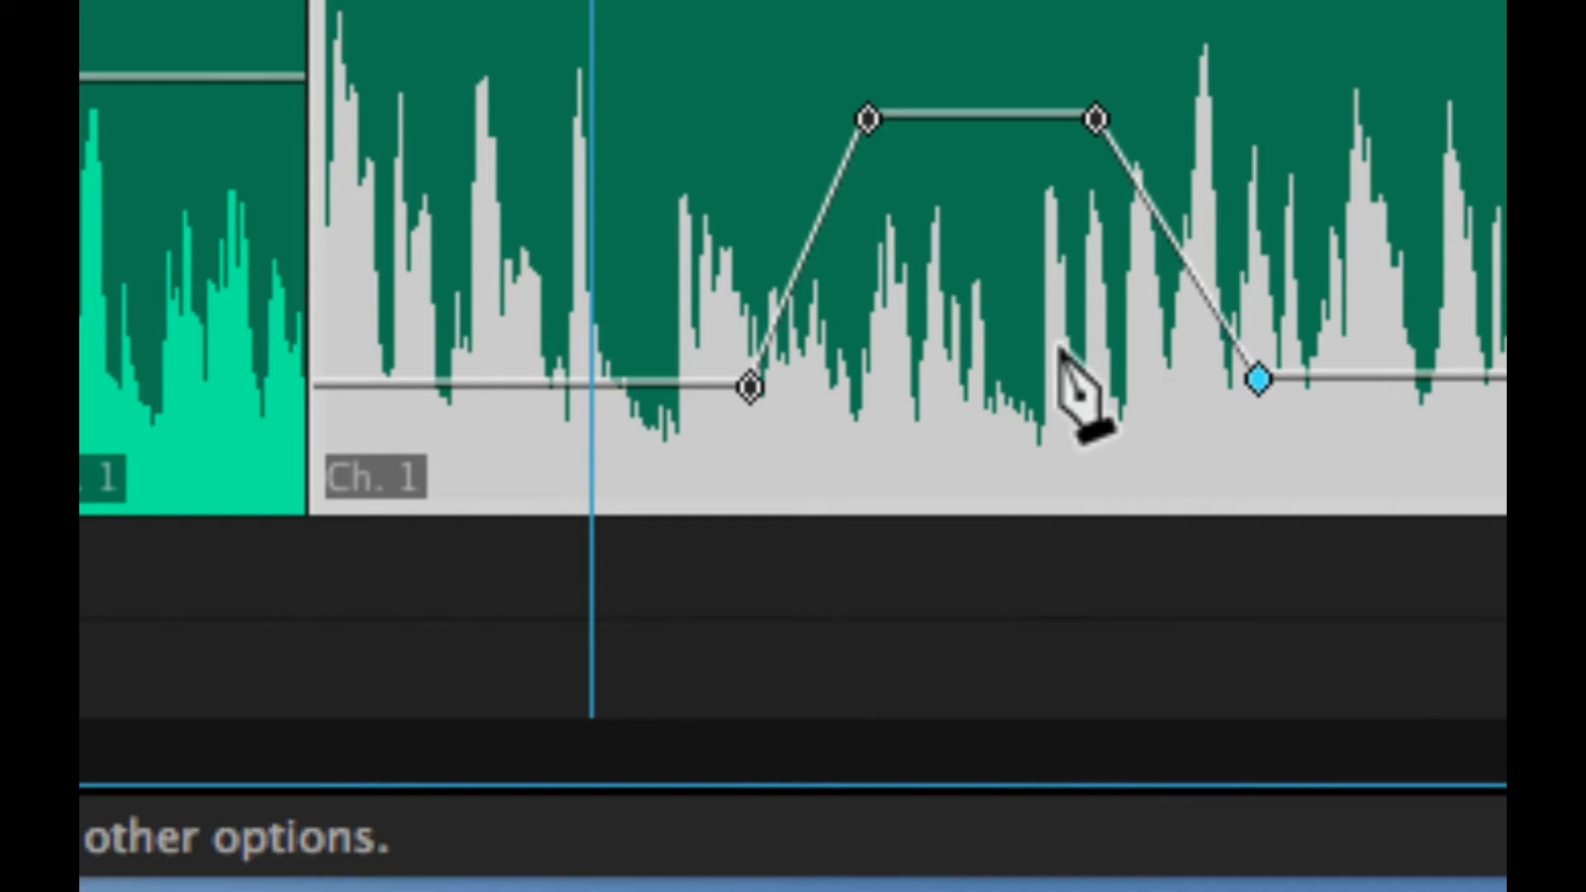
pyautogui.moveTo(749, 387); pyautogui.dragTo(705, 341)
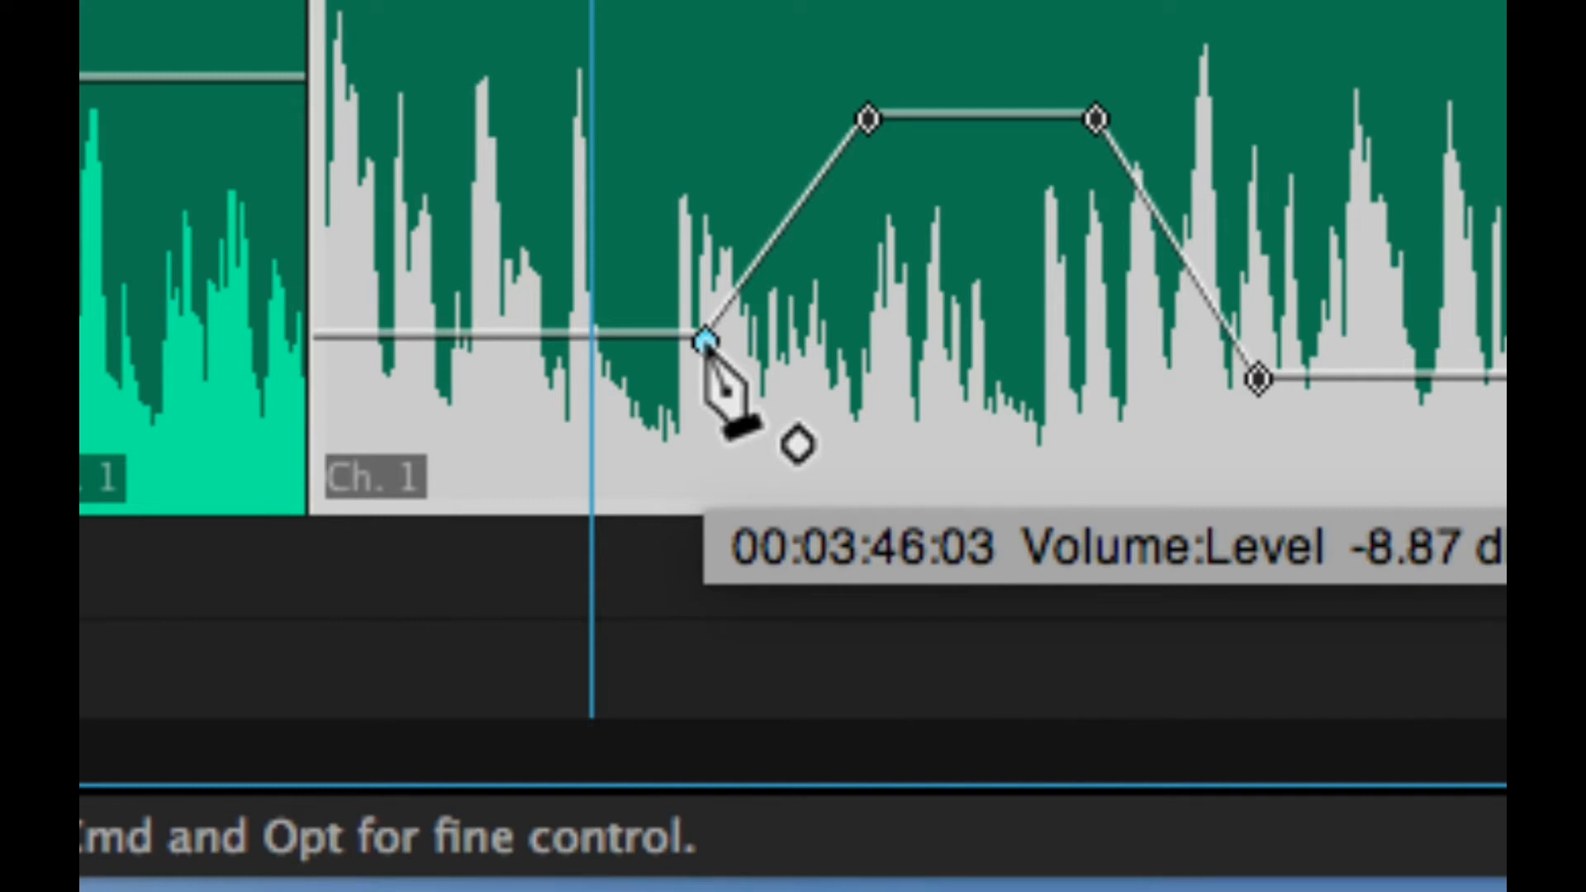
pyautogui.moveTo(705, 341); pyautogui.dragTo(705, 341)
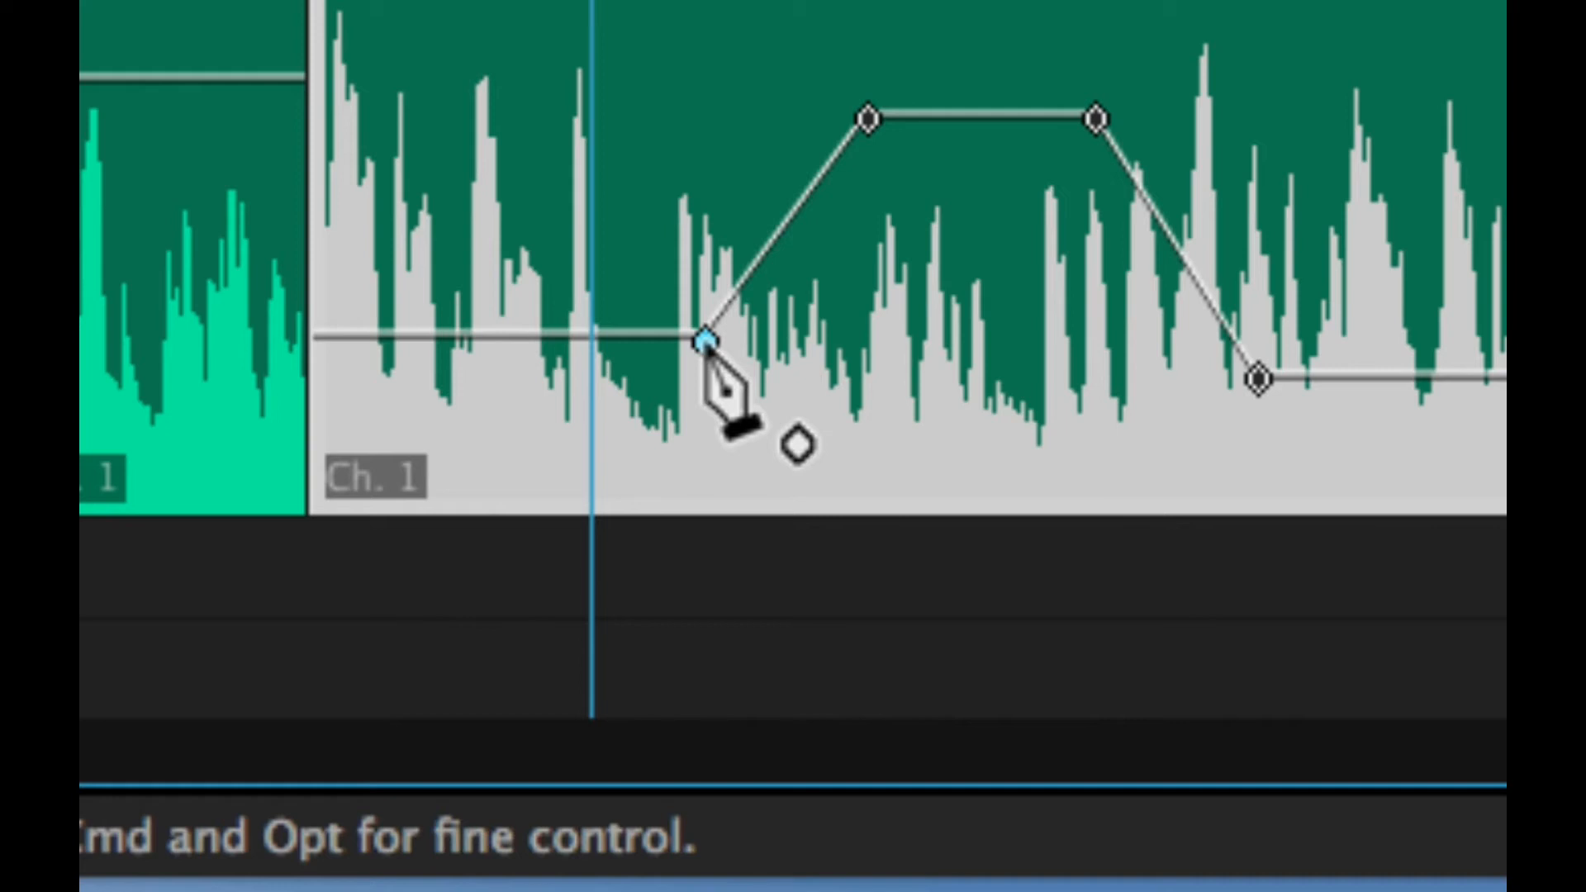
pyautogui.moveTo(705, 342); pyautogui.dragTo(783, 341)
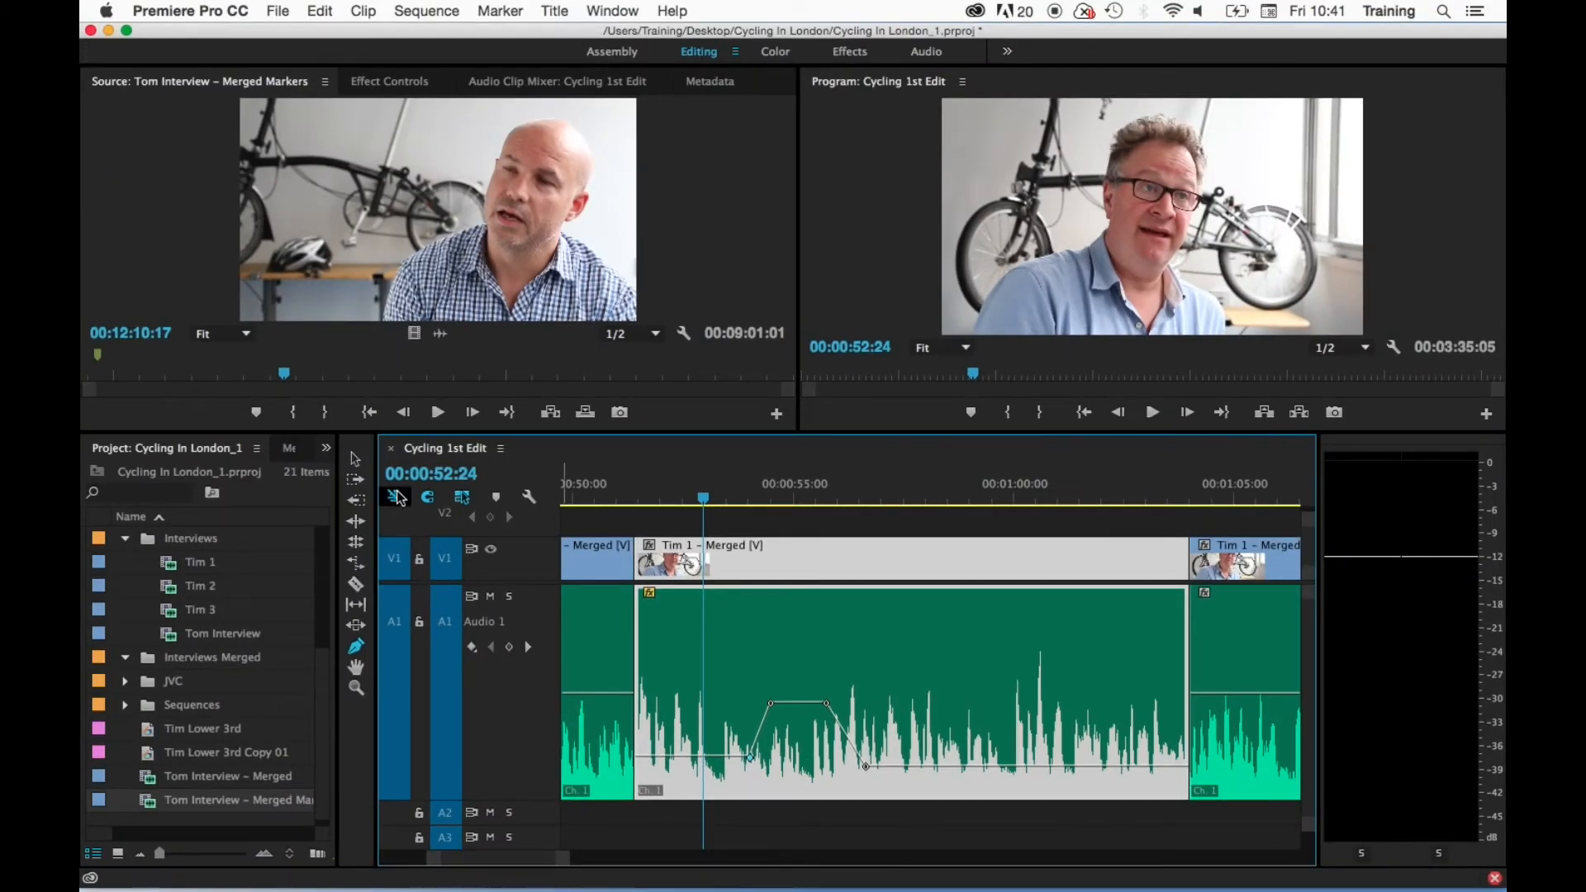
# - Try deleting the last volume keyframe with the Pen tool and undo the deletion
pyautogui.click(353, 462)
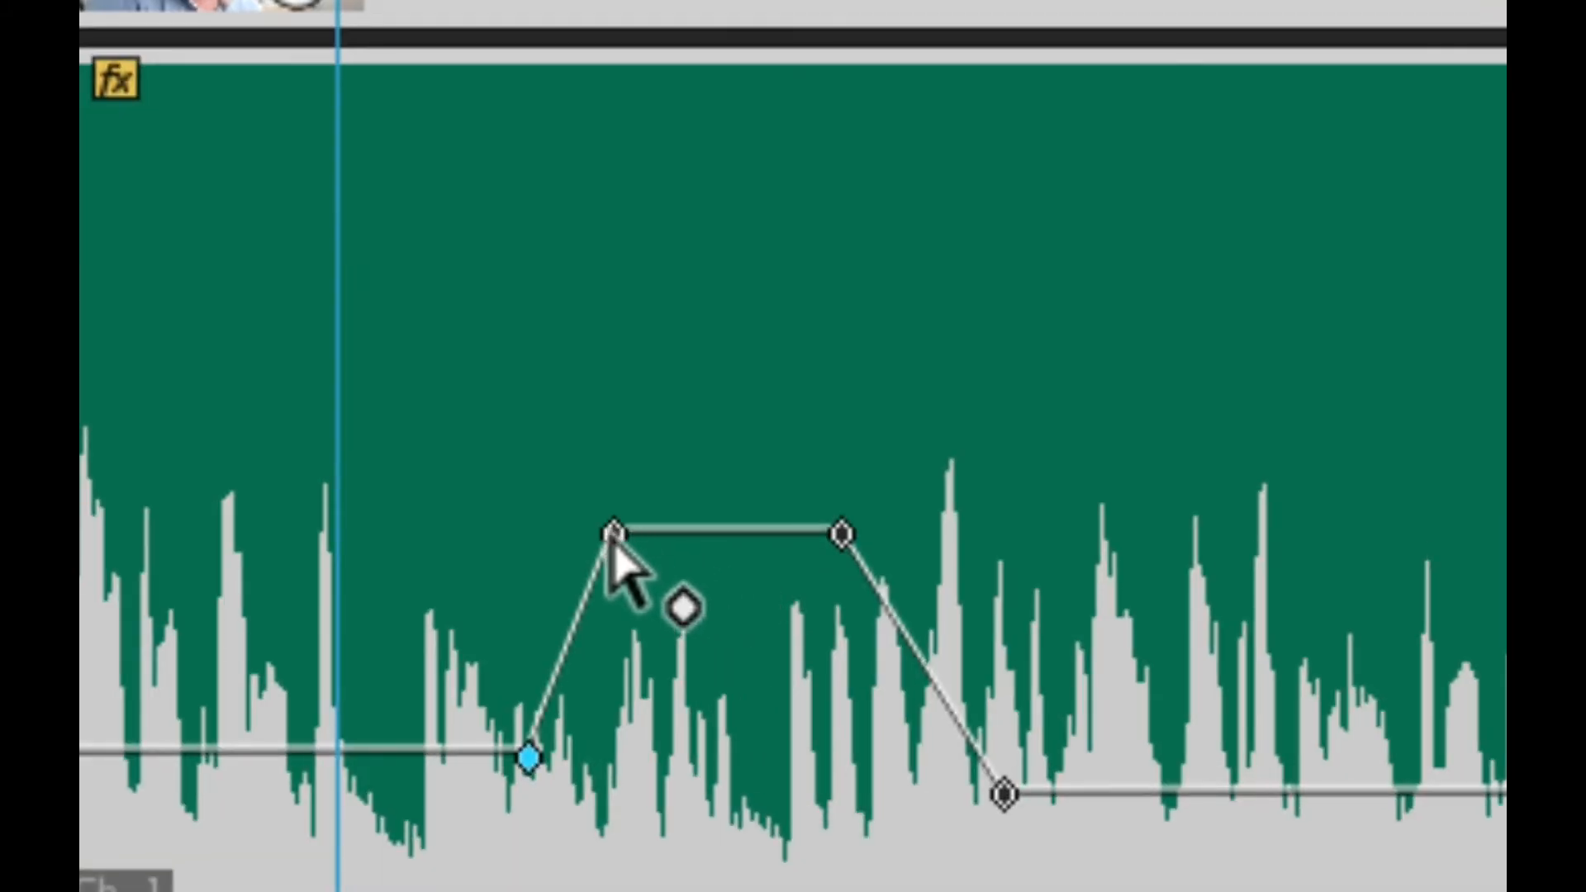
pyautogui.moveTo(716, 533)
pyautogui.mouseDown()
pyautogui.moveTo(716, 270)
pyautogui.moveTo(715, 533)
pyautogui.mouseUp()
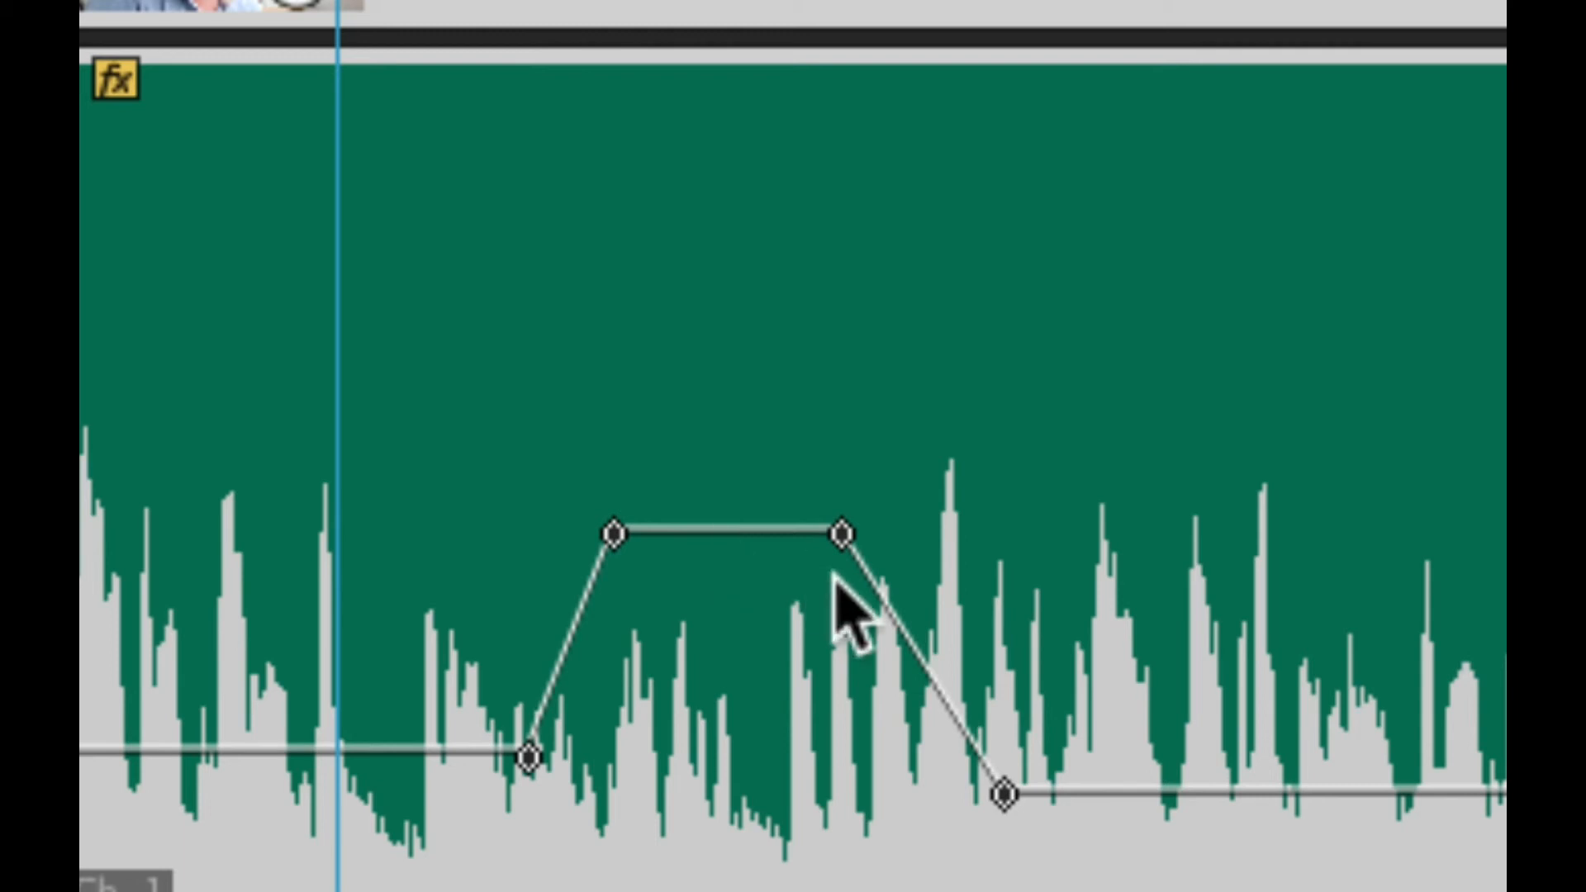
pyautogui.moveTo(914, 653)
pyautogui.mouseDown()
pyautogui.moveTo(914, 498)
pyautogui.moveTo(913, 653)
pyautogui.mouseUp()
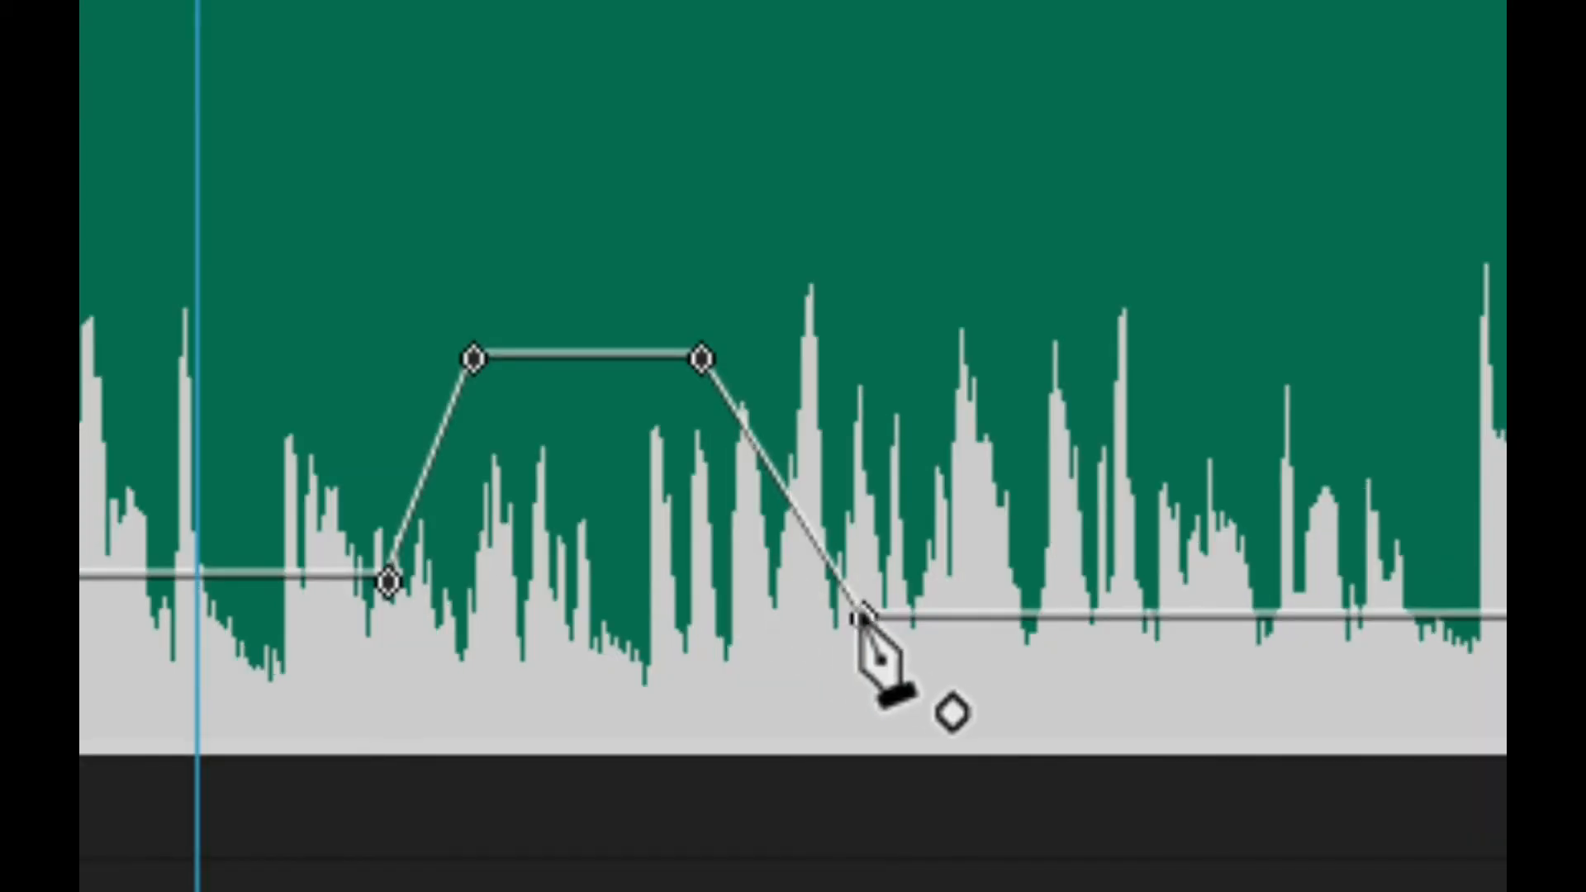
pyautogui.press('Delete')
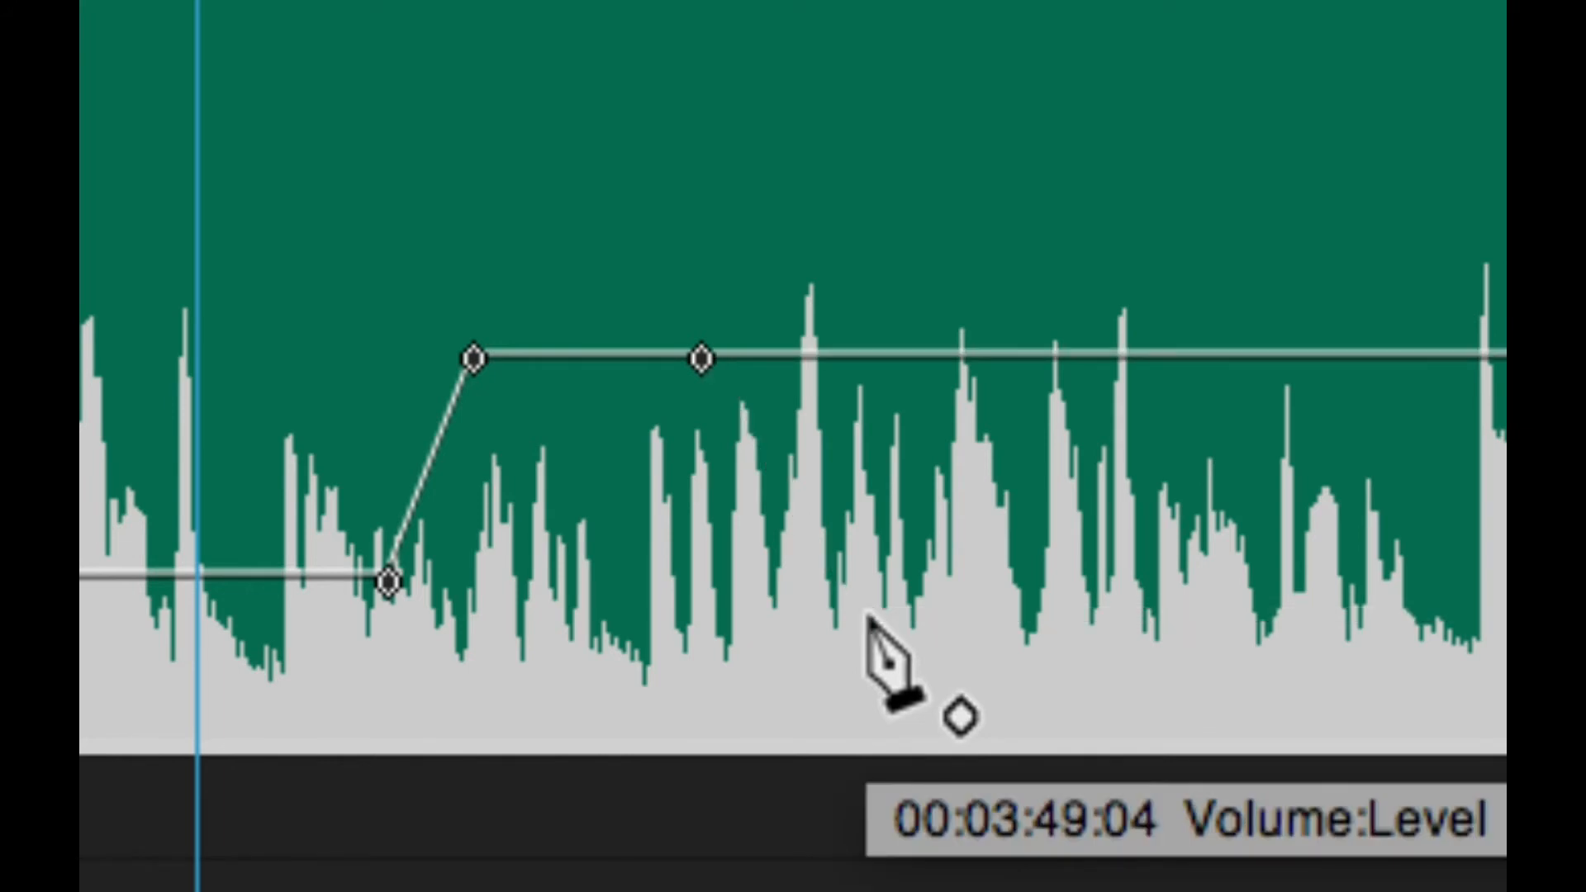
pyautogui.press('super+z')
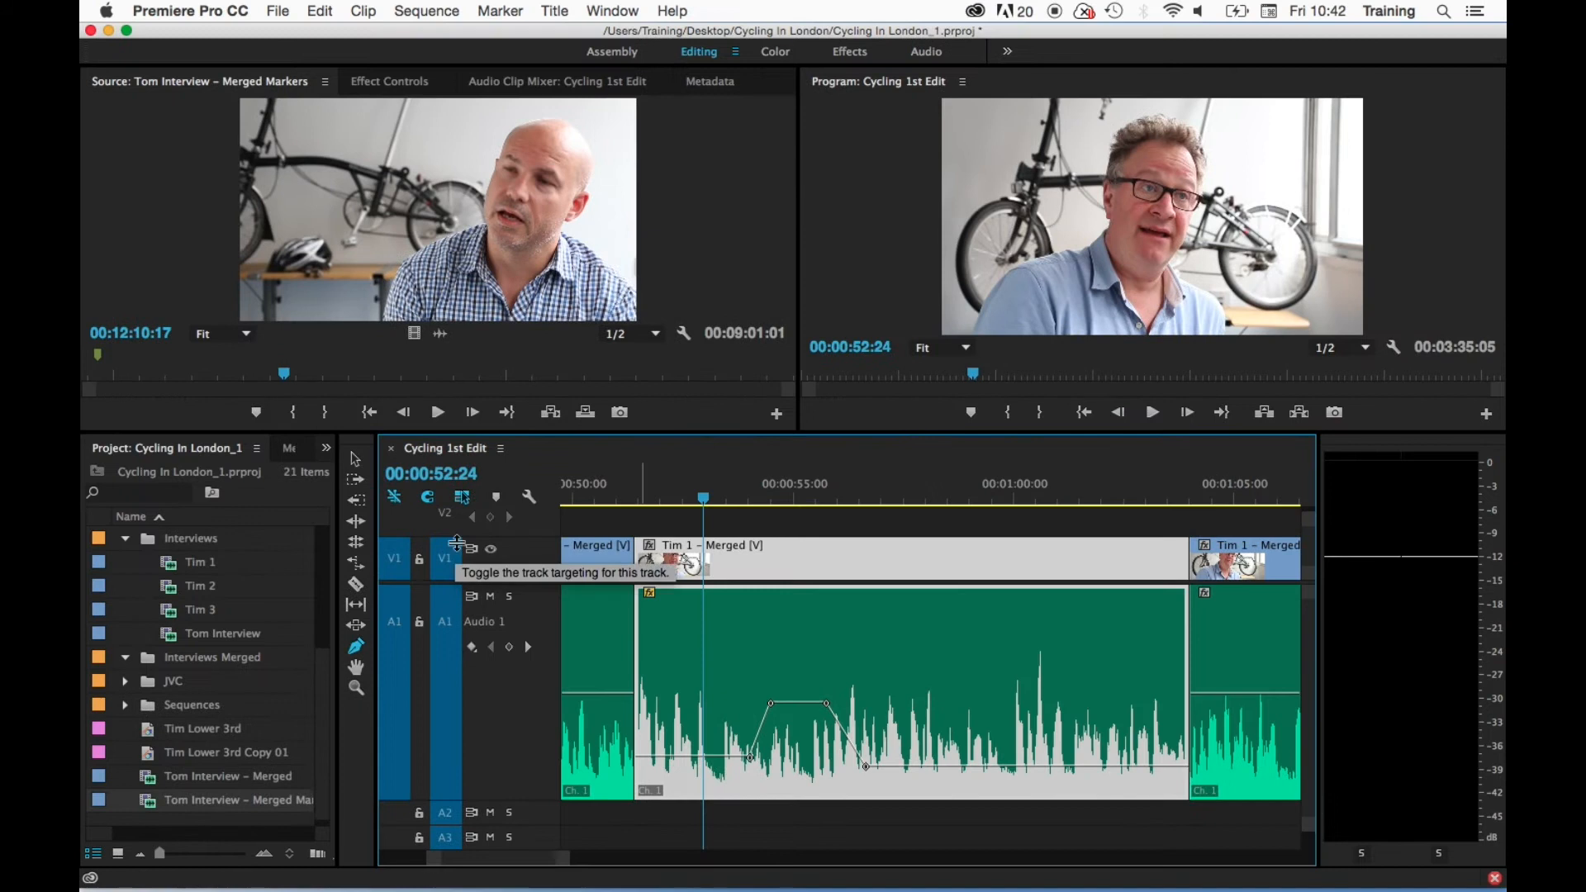
# - Try deleting the last volume keyframe with the Selection tool and undo the deletion
pyautogui.click(355, 459)
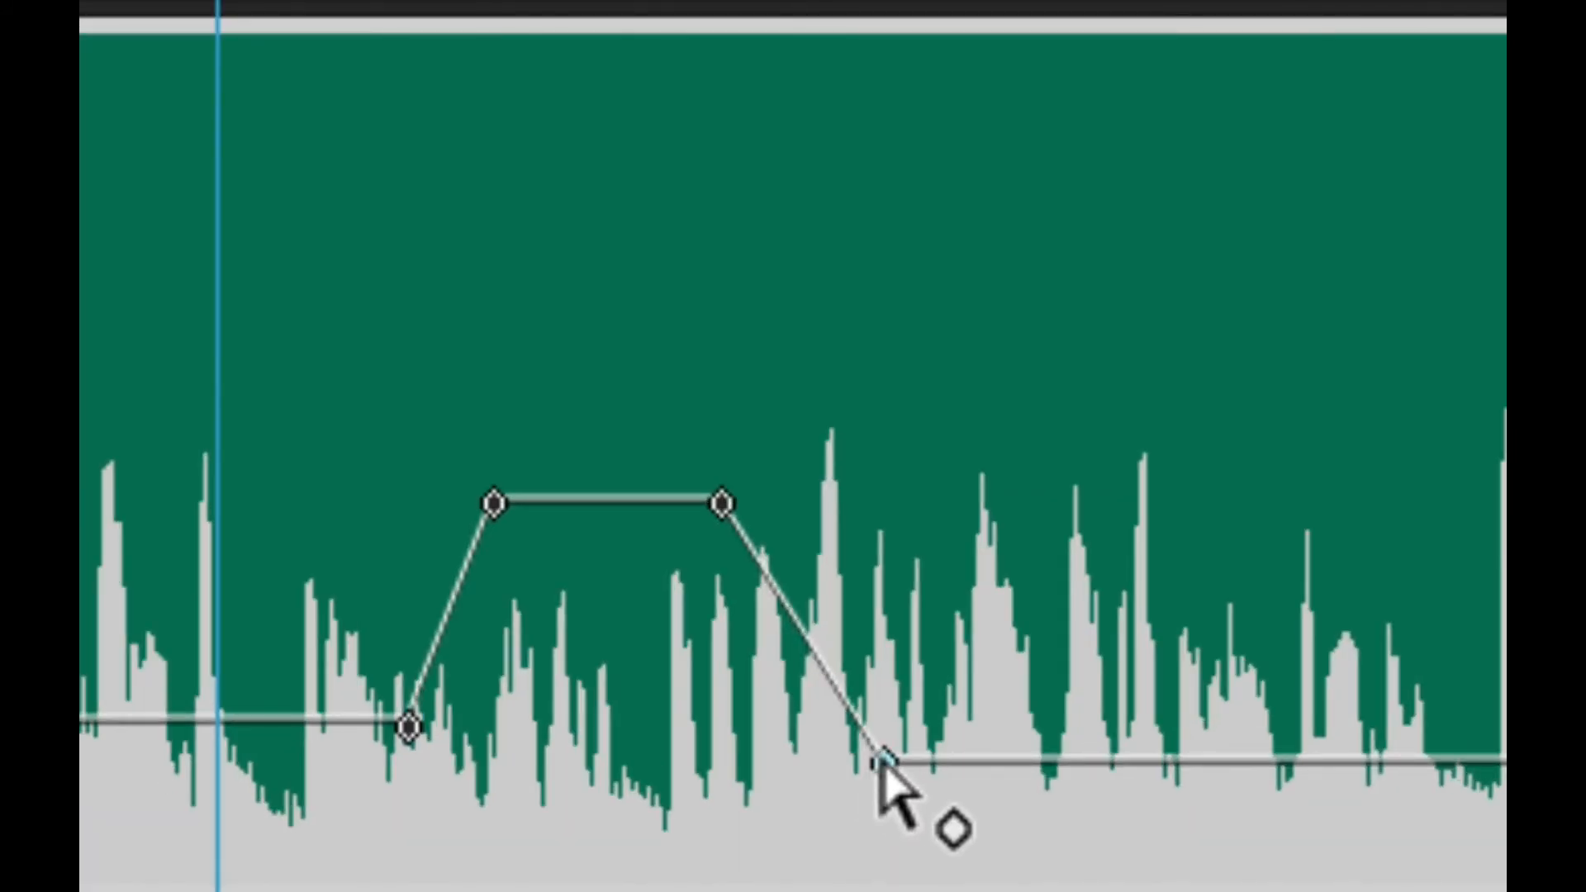
pyautogui.click(884, 761)
pyautogui.press('Delete')
pyautogui.press('super+z')
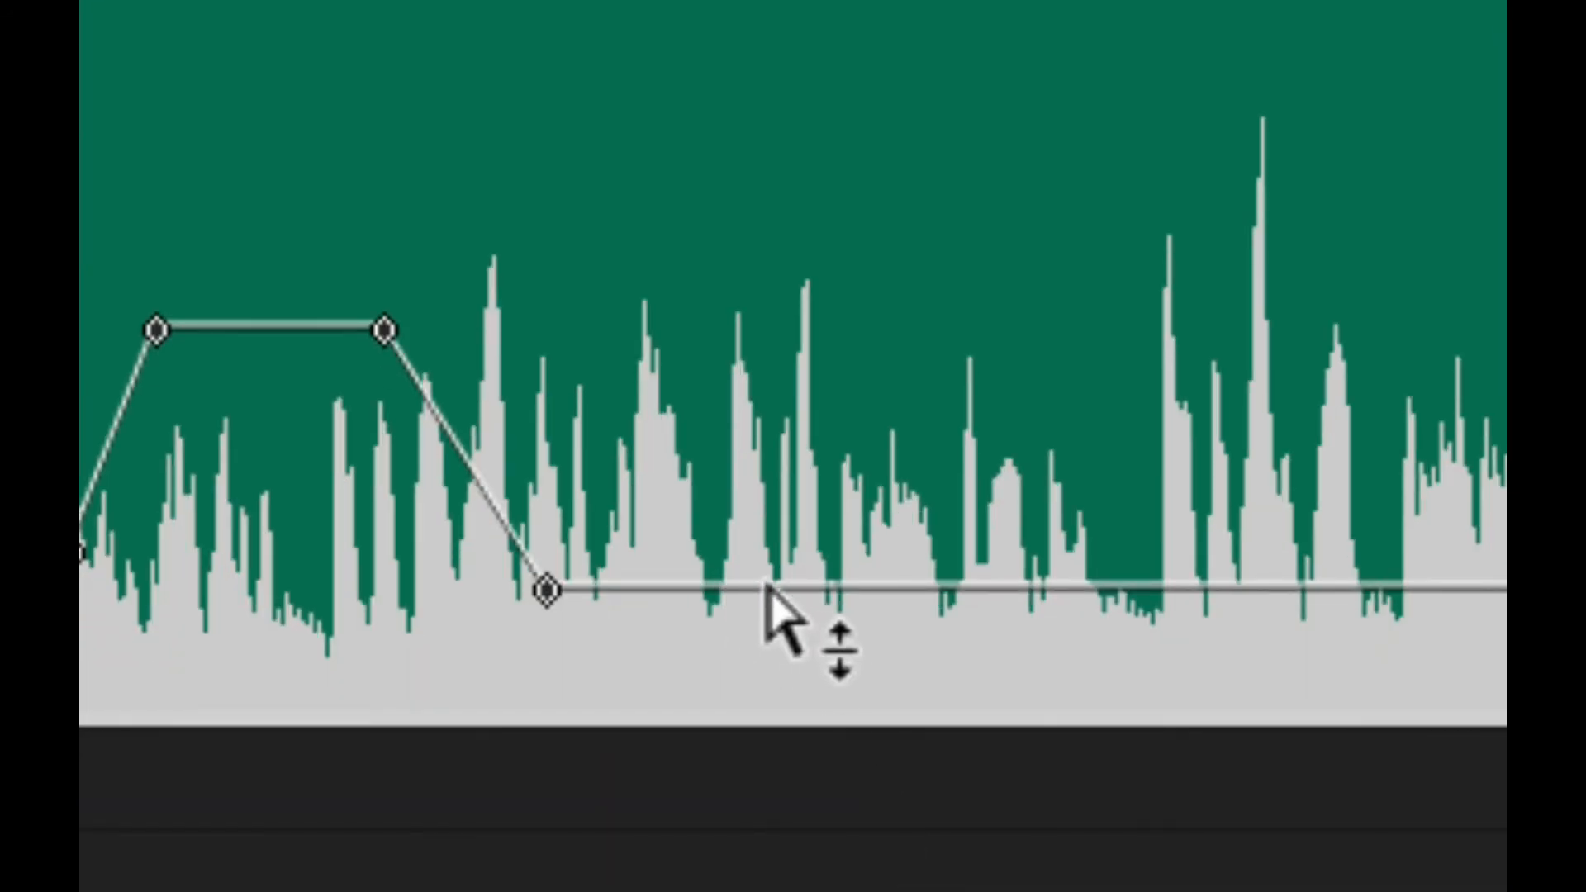
# - Add four keyframes with the Selection tool along the flat, lowered end section, starting at 00:00:57:22, and raise the second one
pyautogui.moveTo(767, 590)
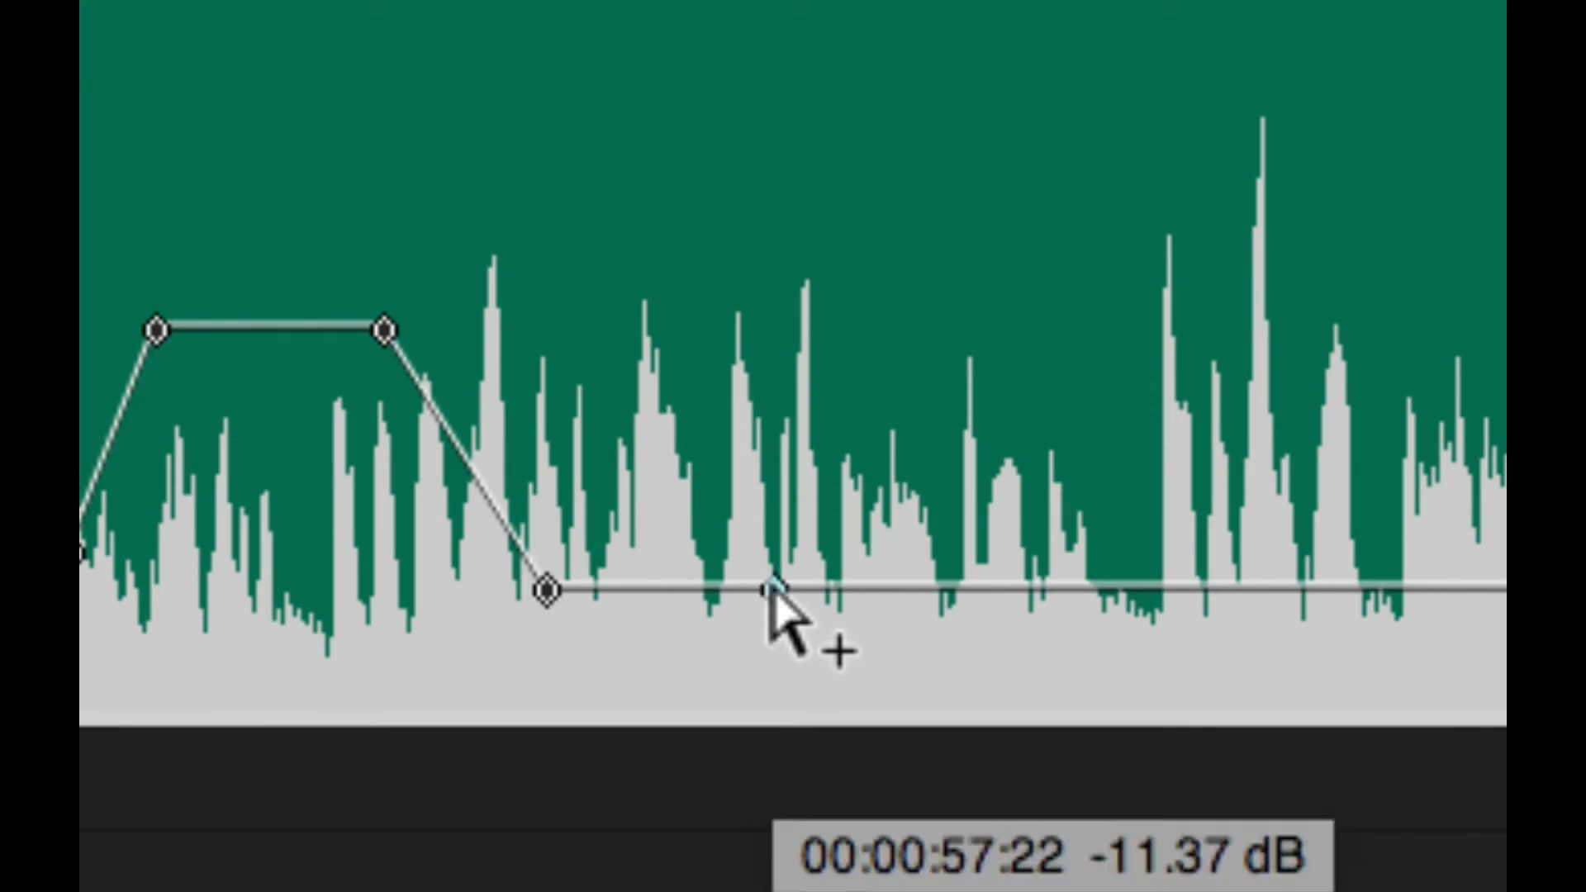
pyautogui.keyDown('super'); pyautogui.click(774, 590); pyautogui.keyUp('super')
pyautogui.keyDown('super'); pyautogui.click(884, 590); pyautogui.keyUp('super')
pyautogui.keyDown('super'); pyautogui.click(1011, 589); pyautogui.keyUp('super')
pyautogui.keyDown('super'); pyautogui.click(1107, 590); pyautogui.keyUp('super')
pyautogui.moveTo(884, 590); pyautogui.dragTo(876, 332)
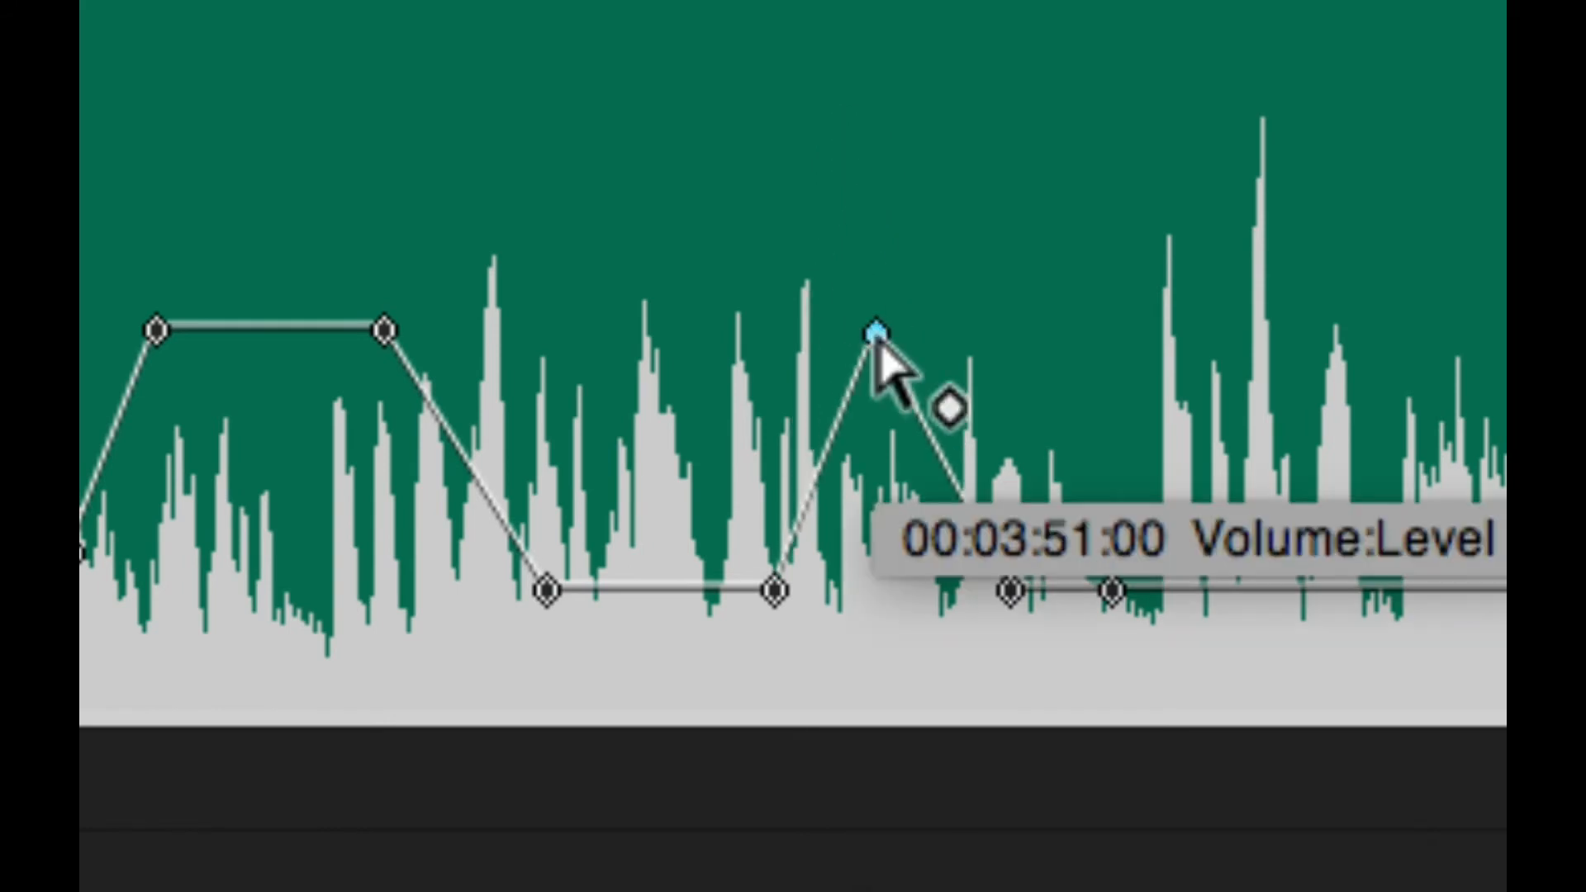
# - Delete the raised keyframe together with the two keyframes that follow it
pyautogui.keyDown('shift'); pyautogui.click(1010, 590); pyautogui.keyUp('shift')
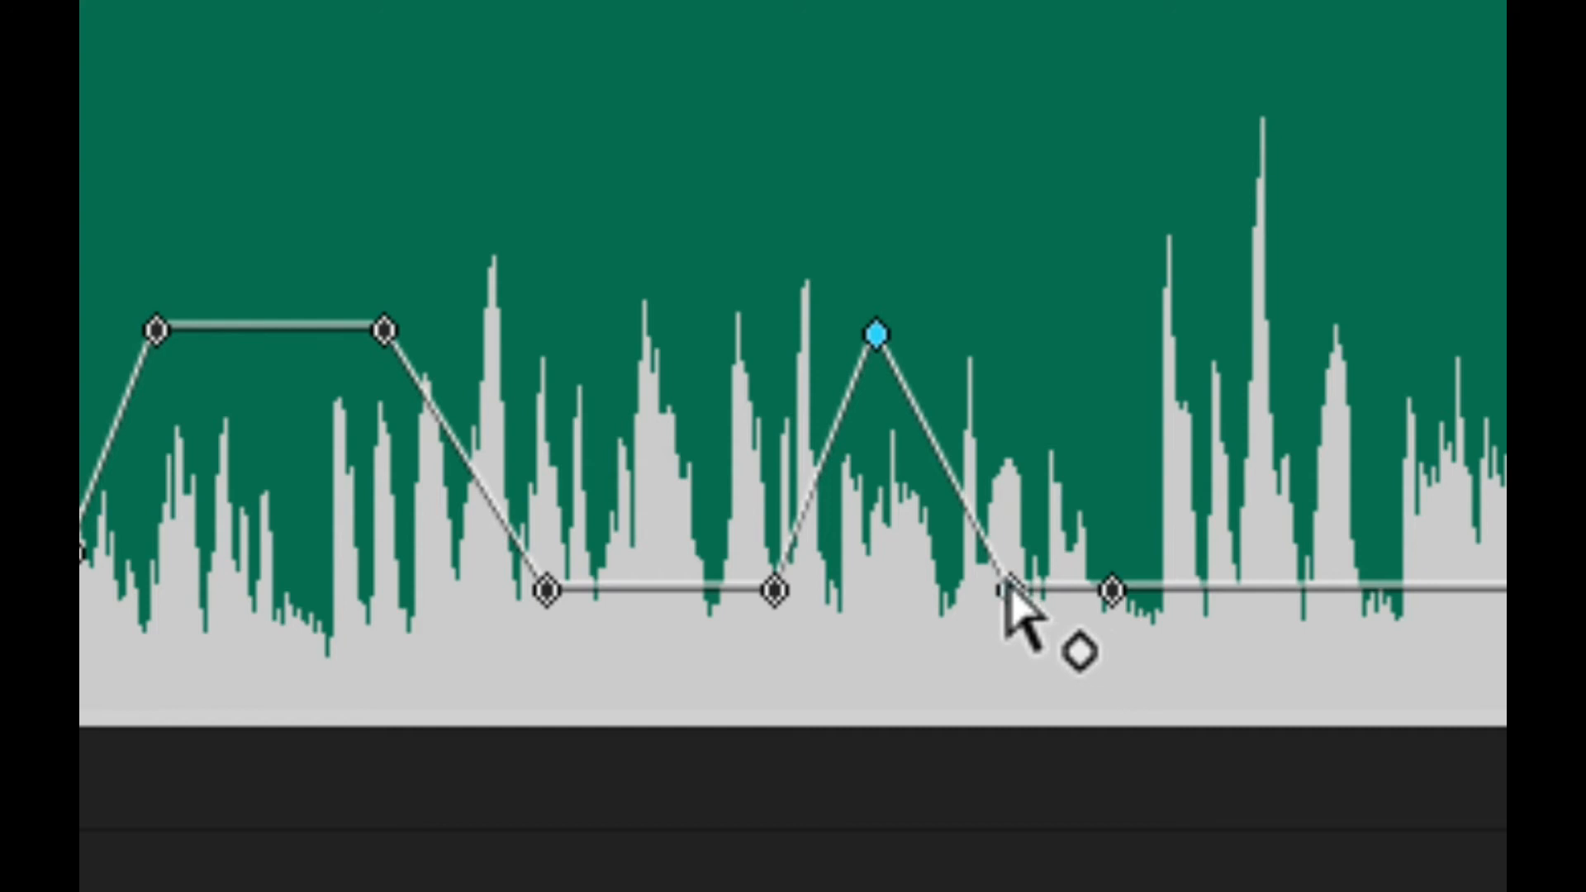
pyautogui.keyDown('shift'); pyautogui.click(1112, 589); pyautogui.keyUp('shift')
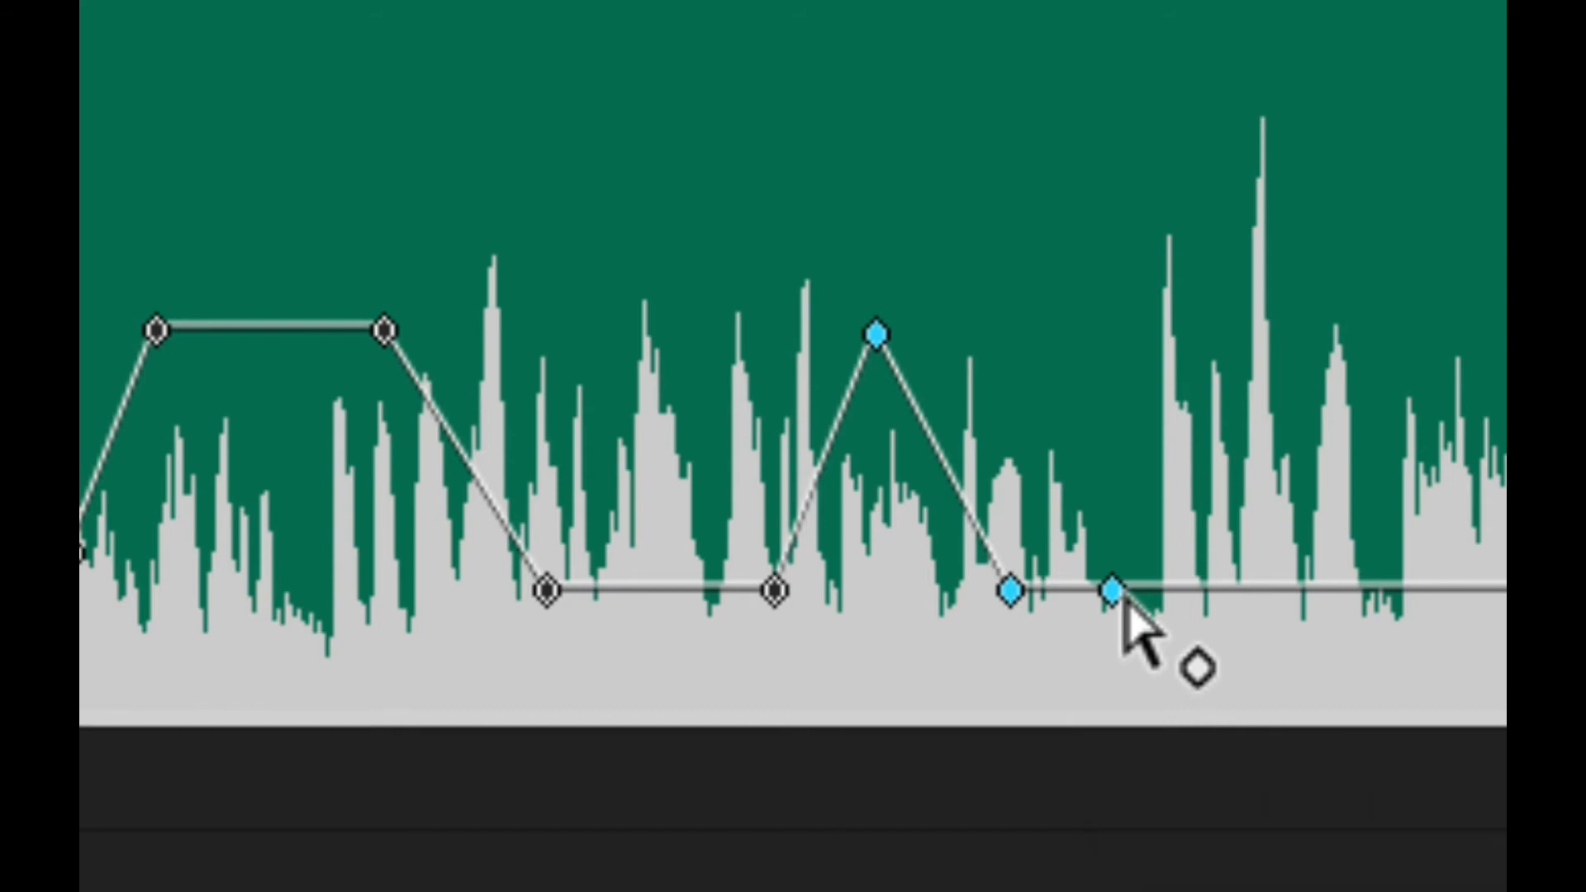
pyautogui.press('Delete')
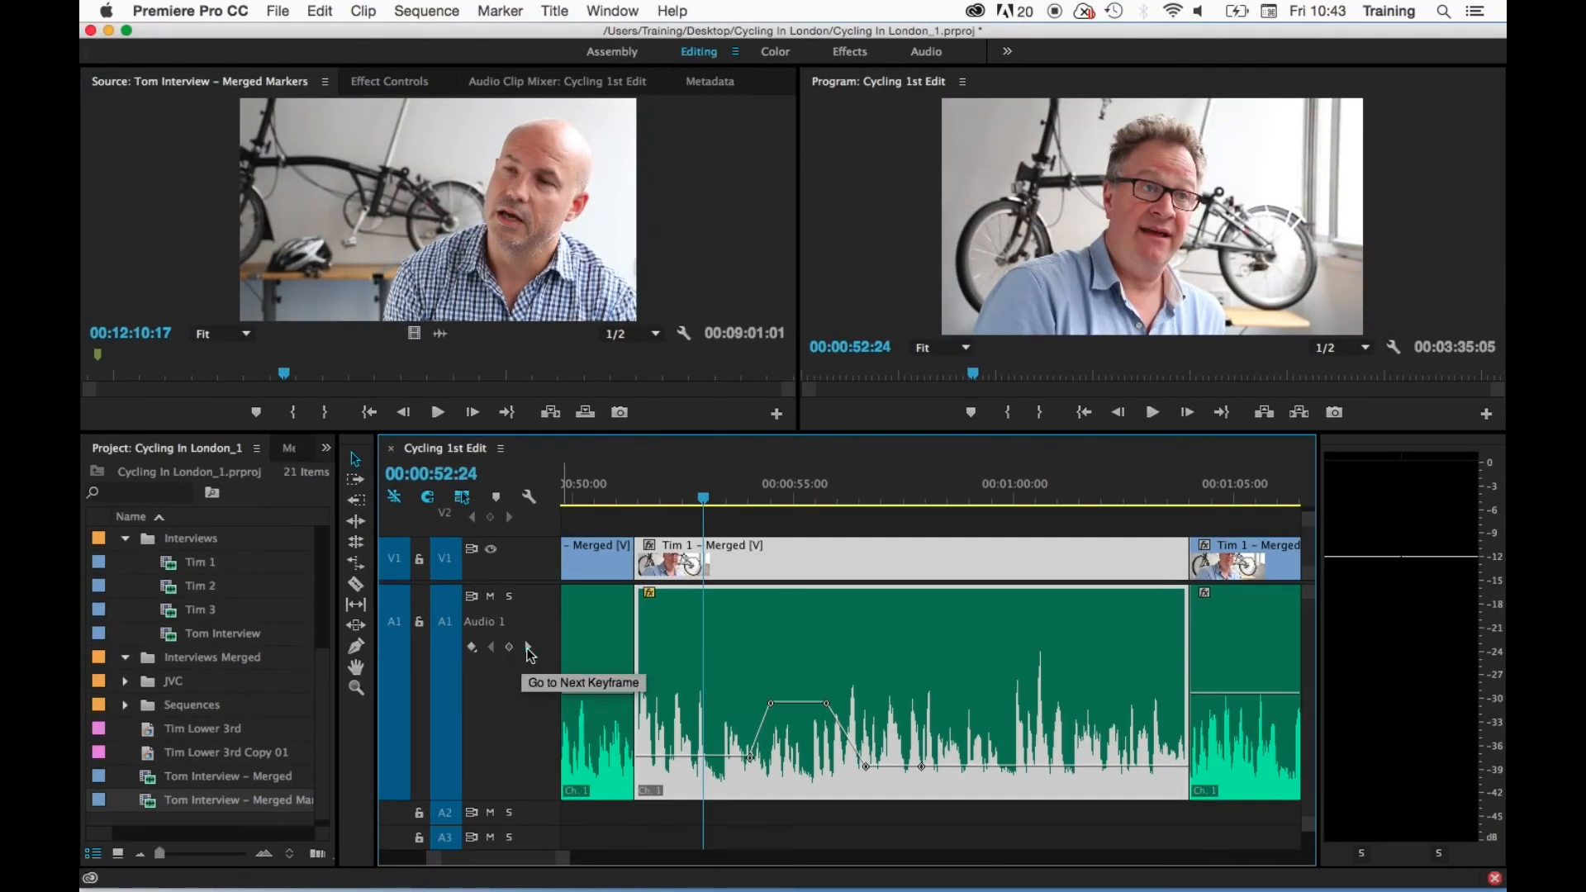
# - Go to the volume keyframe at 00:00:56:15, remove it and add a keyframe there again
pyautogui.click(529, 648)
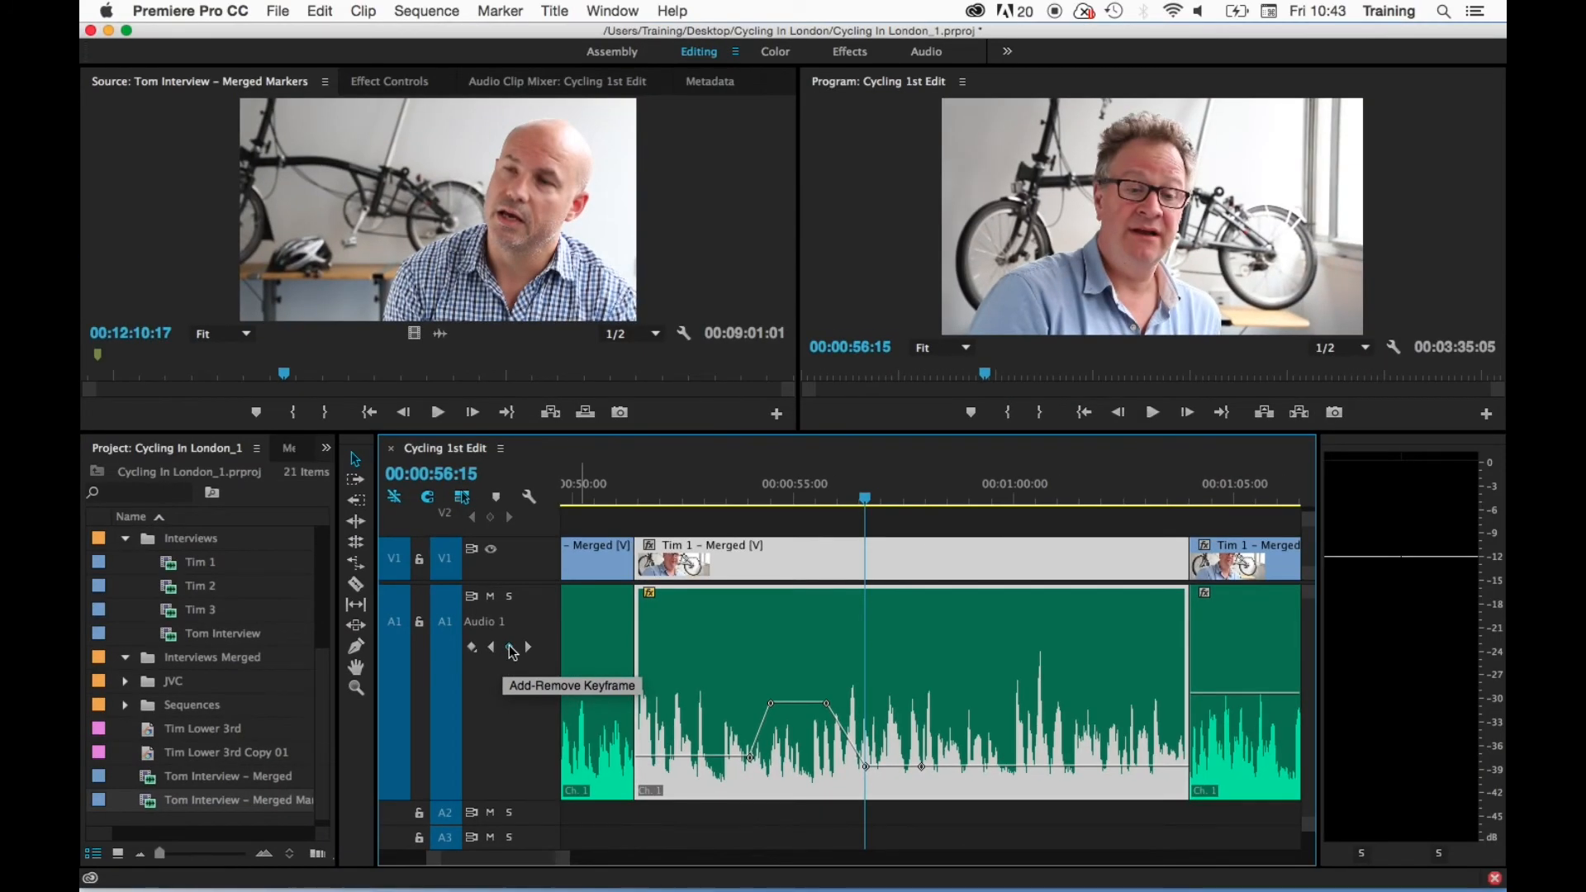
pyautogui.click(511, 647)
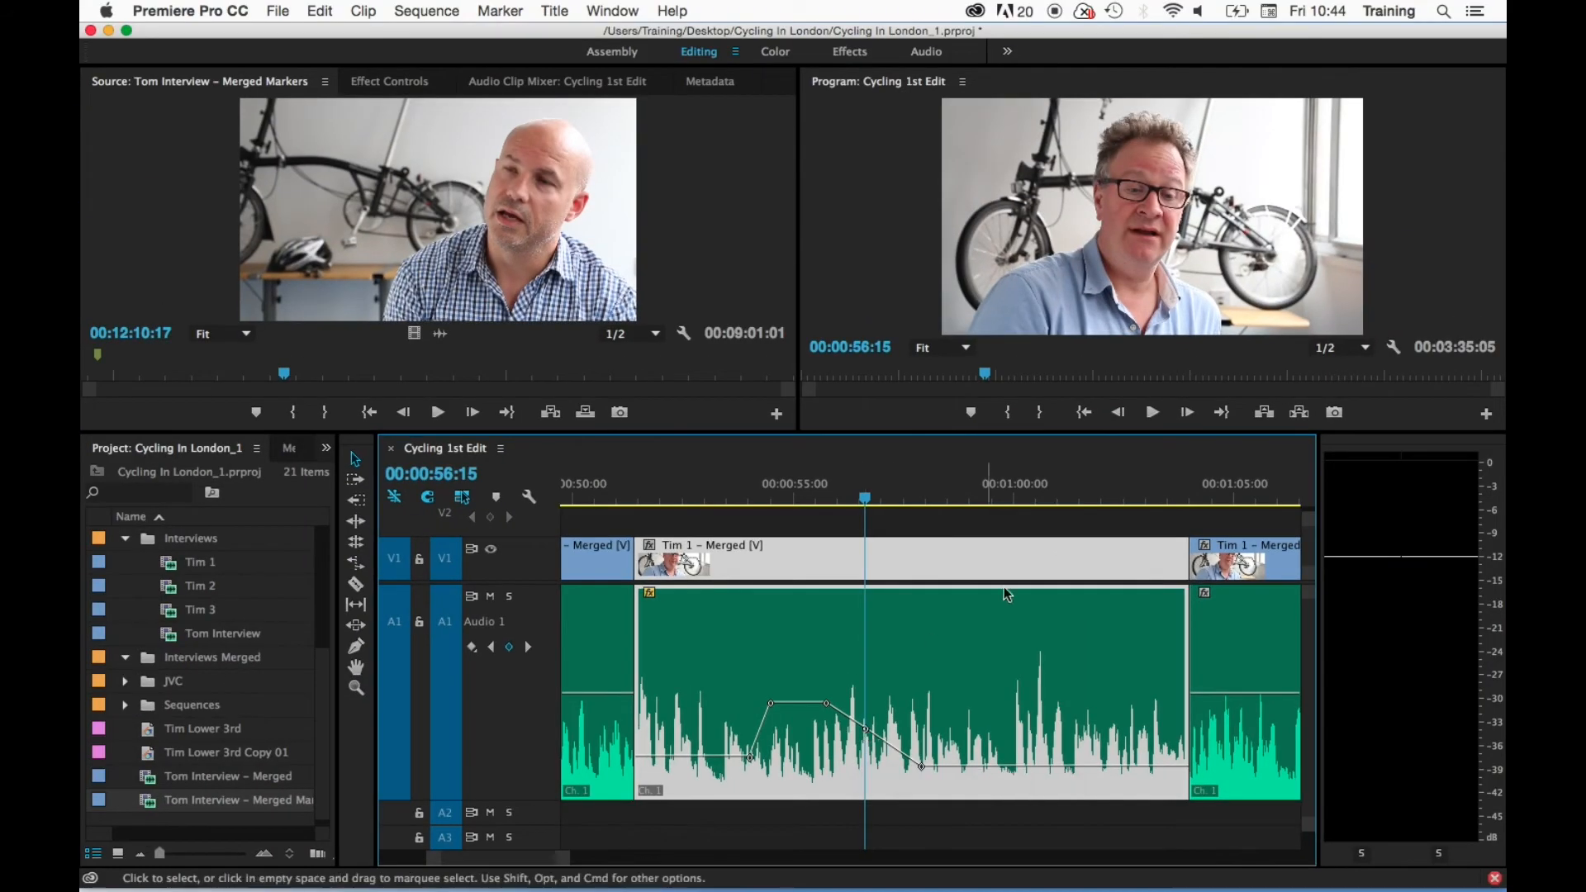
# - Deselect and reselect the Tim 1 clip, and add a volume keyframe at 00:00:58:24
pyautogui.click(1017, 527)
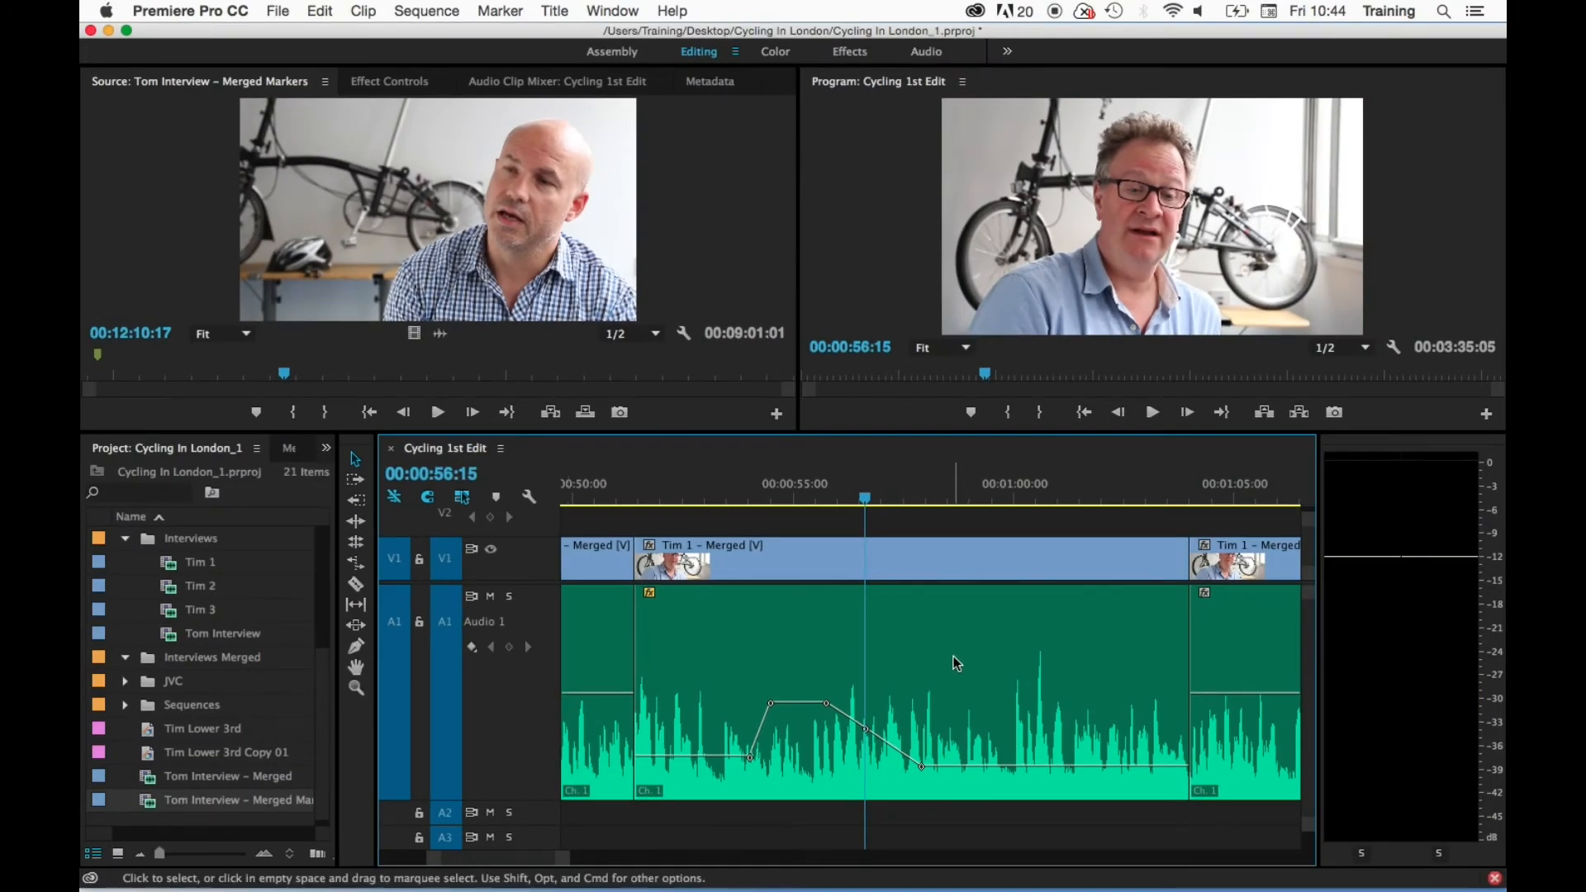
pyautogui.click(949, 658)
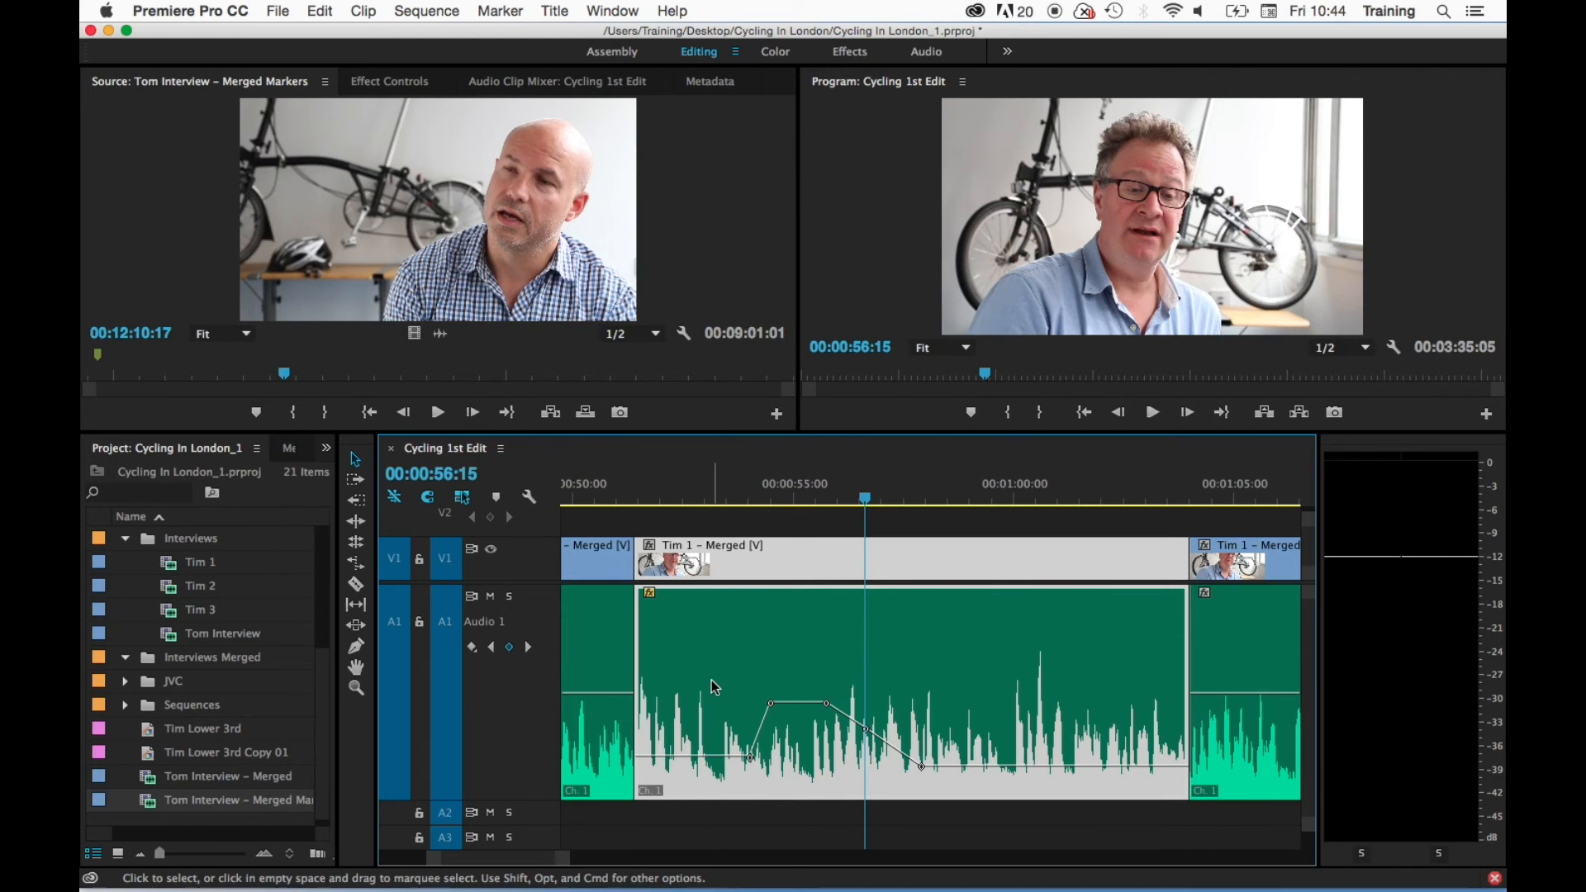
pyautogui.moveTo(866, 497); pyautogui.dragTo(970, 488)
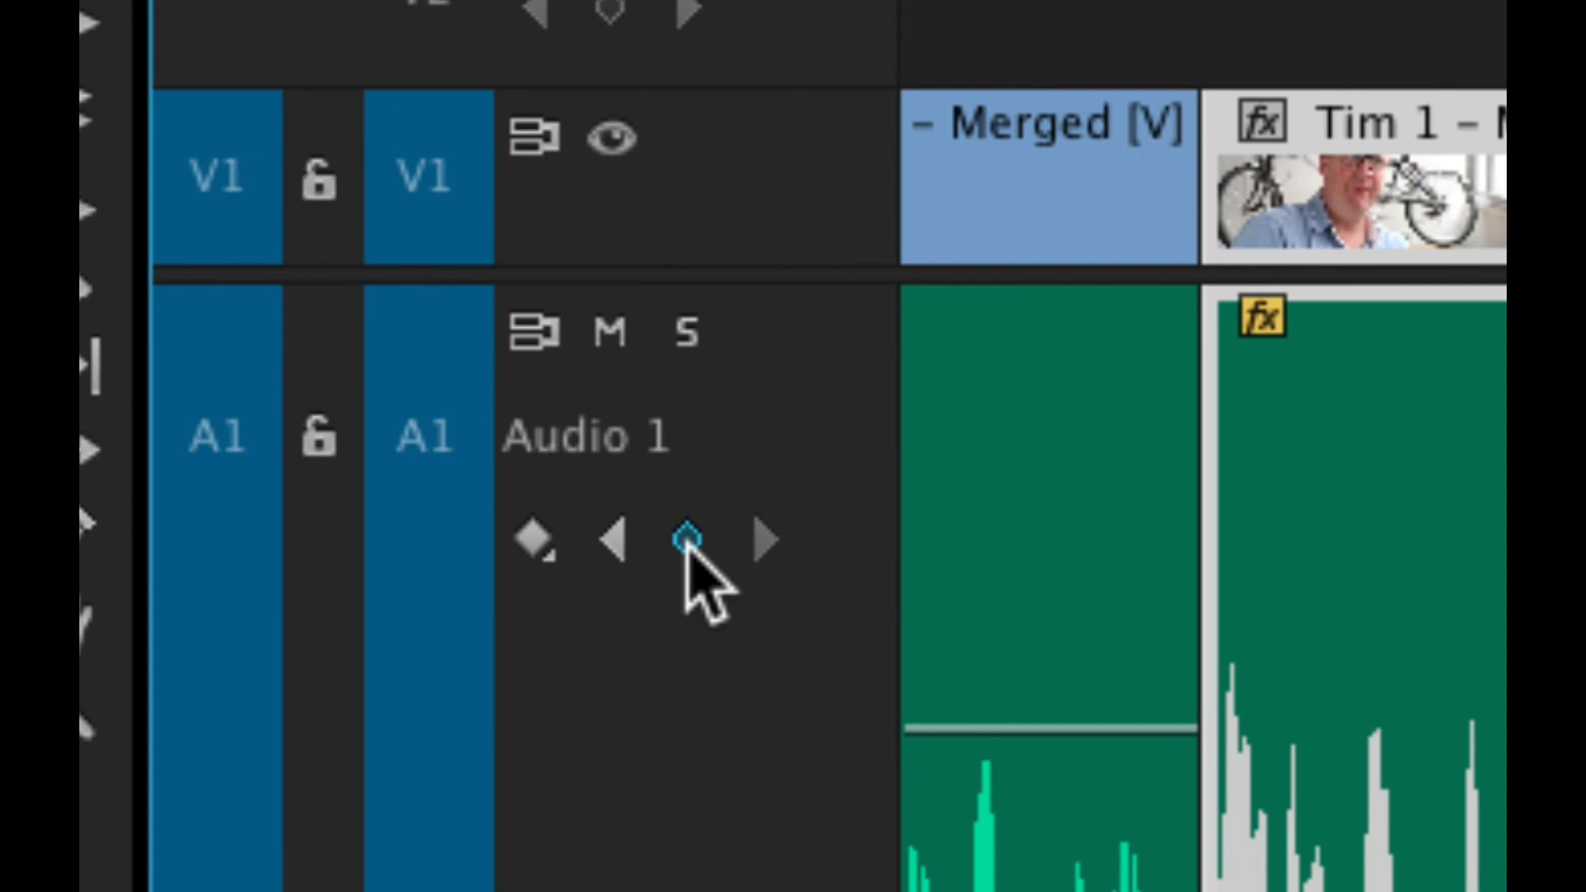
pyautogui.click(686, 540)
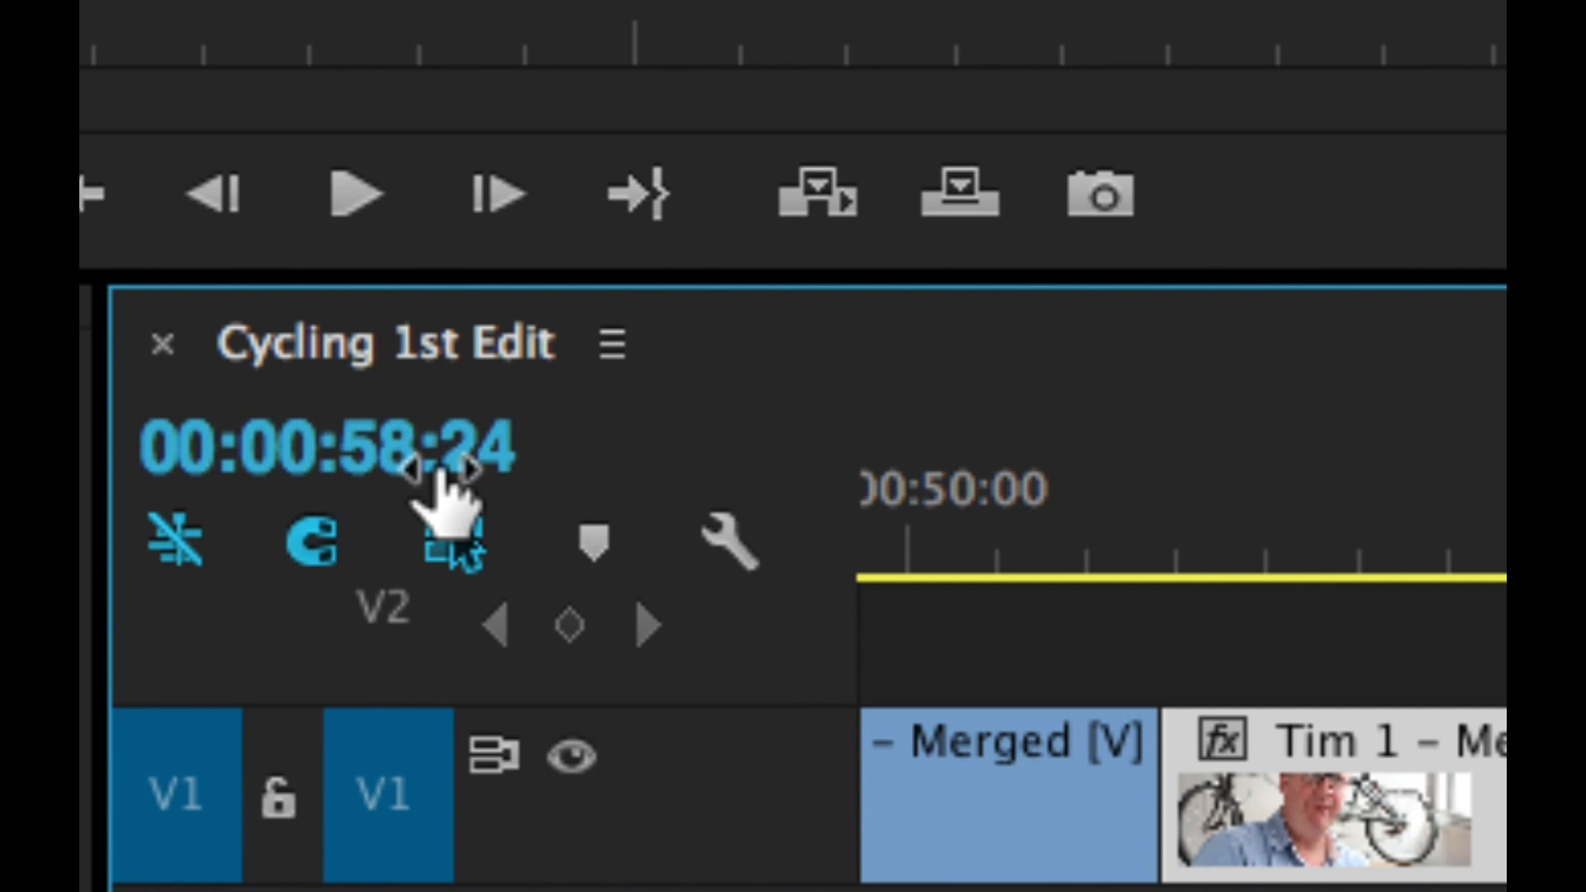
# - Advance the playhead by 18 frames, add a volume keyframe there and raise its level
pyautogui.click(395, 456)
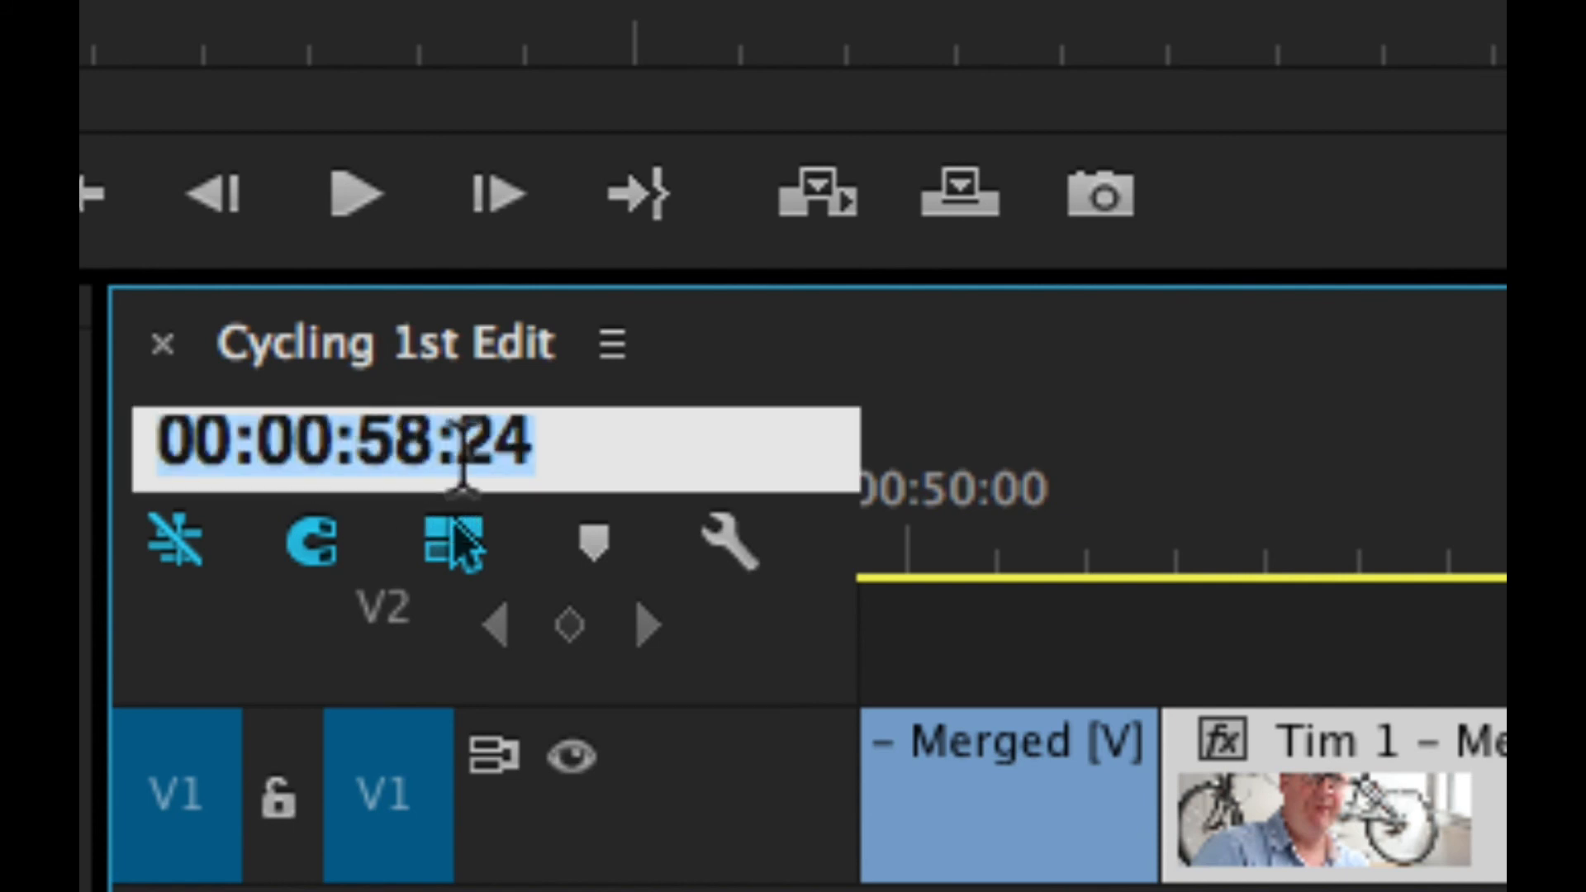
pyautogui.press('BackSpace')
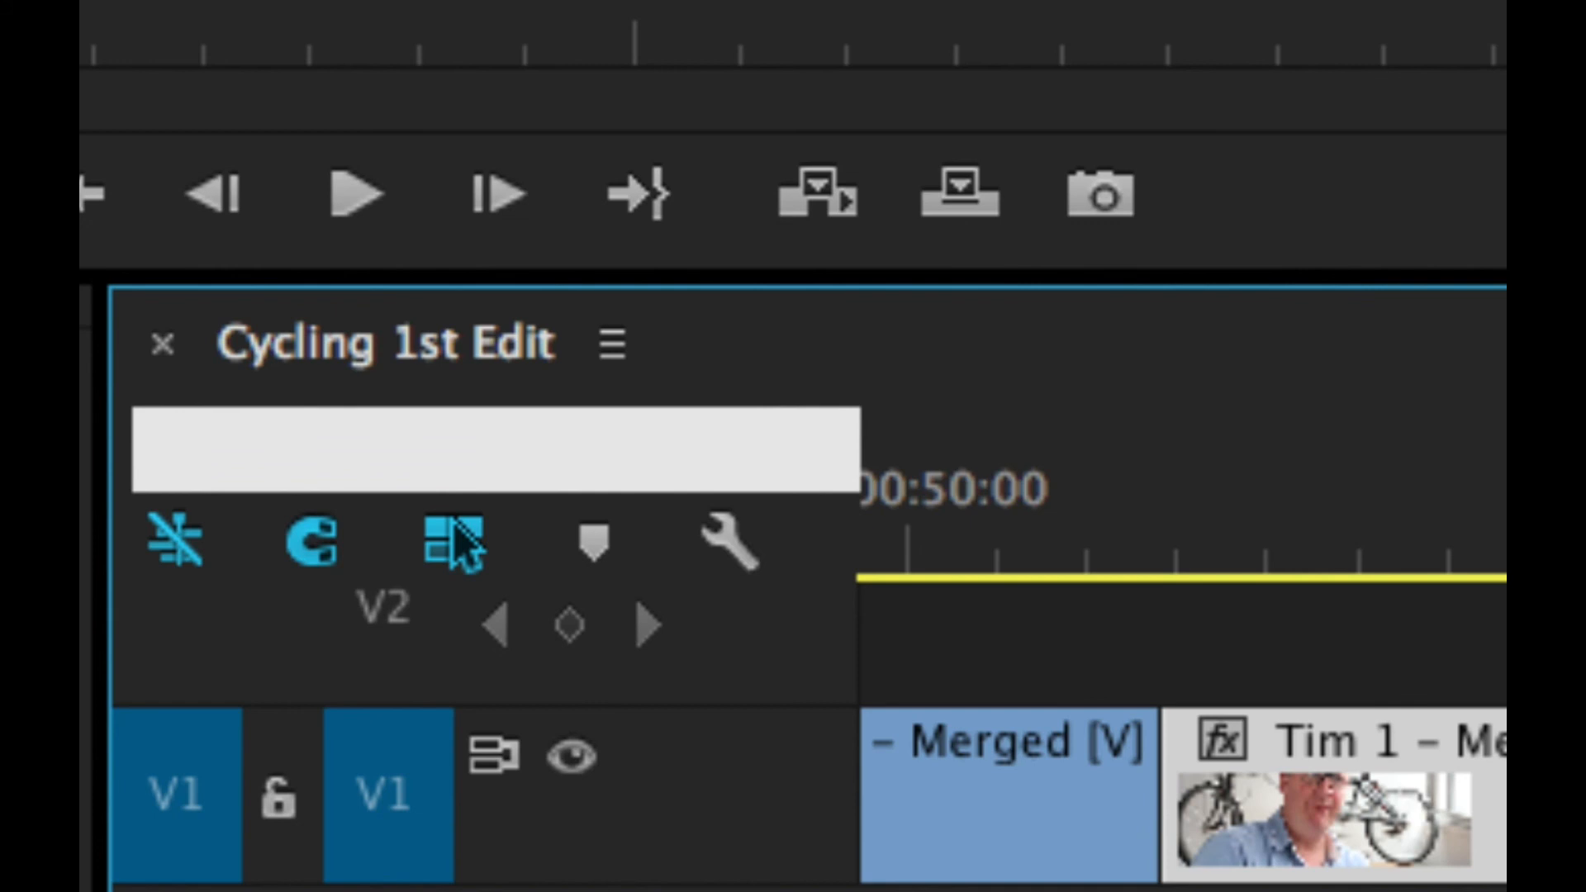
pyautogui.write('+')
pyautogui.write('18')
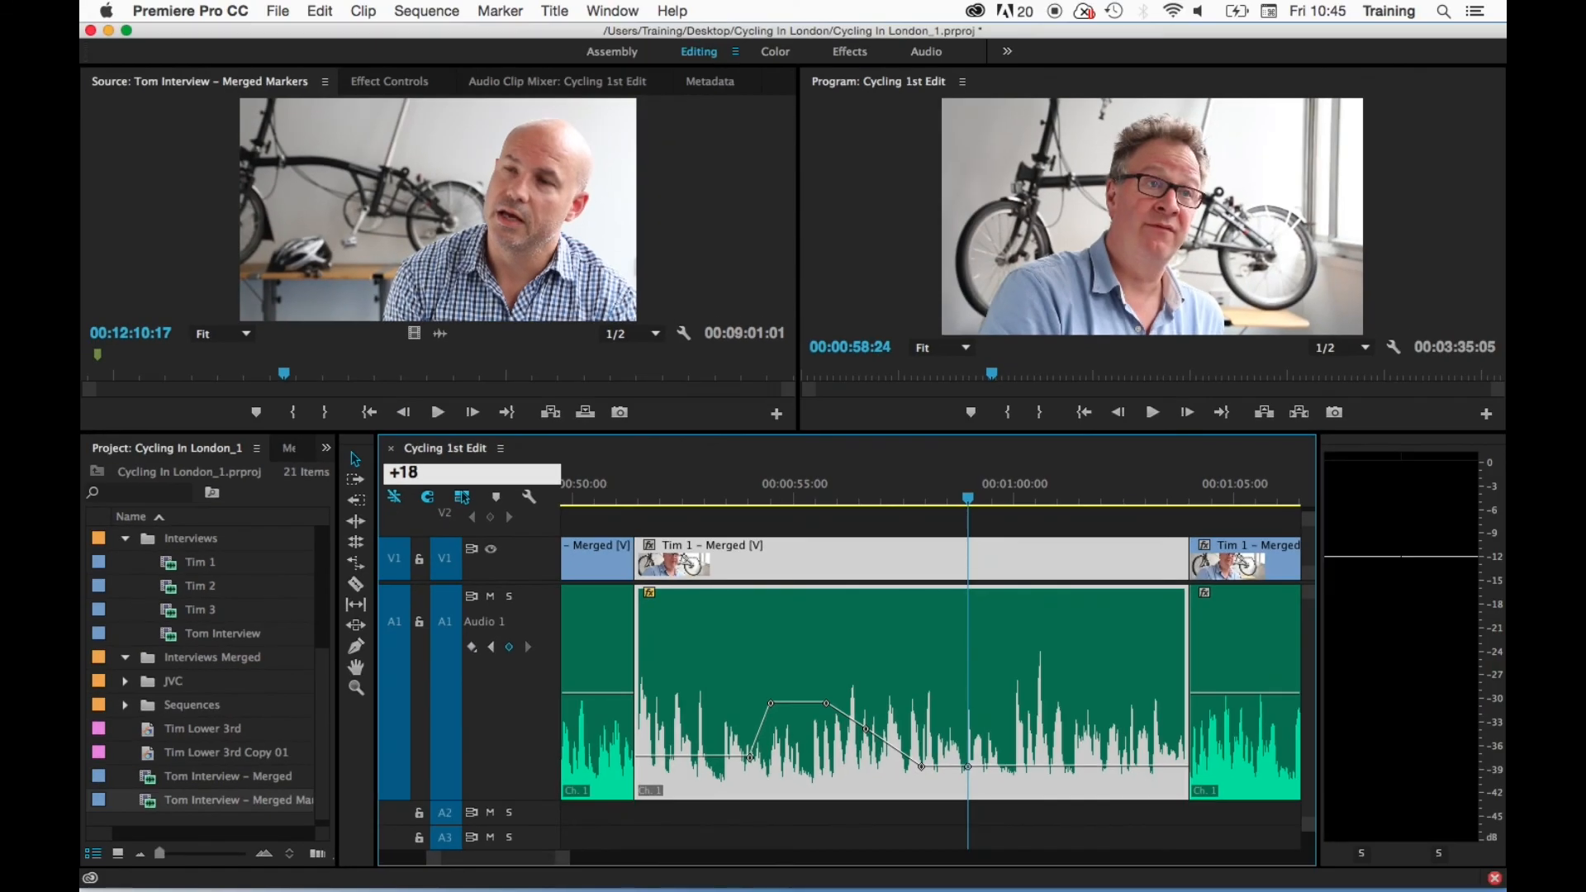
pyautogui.press('Return')
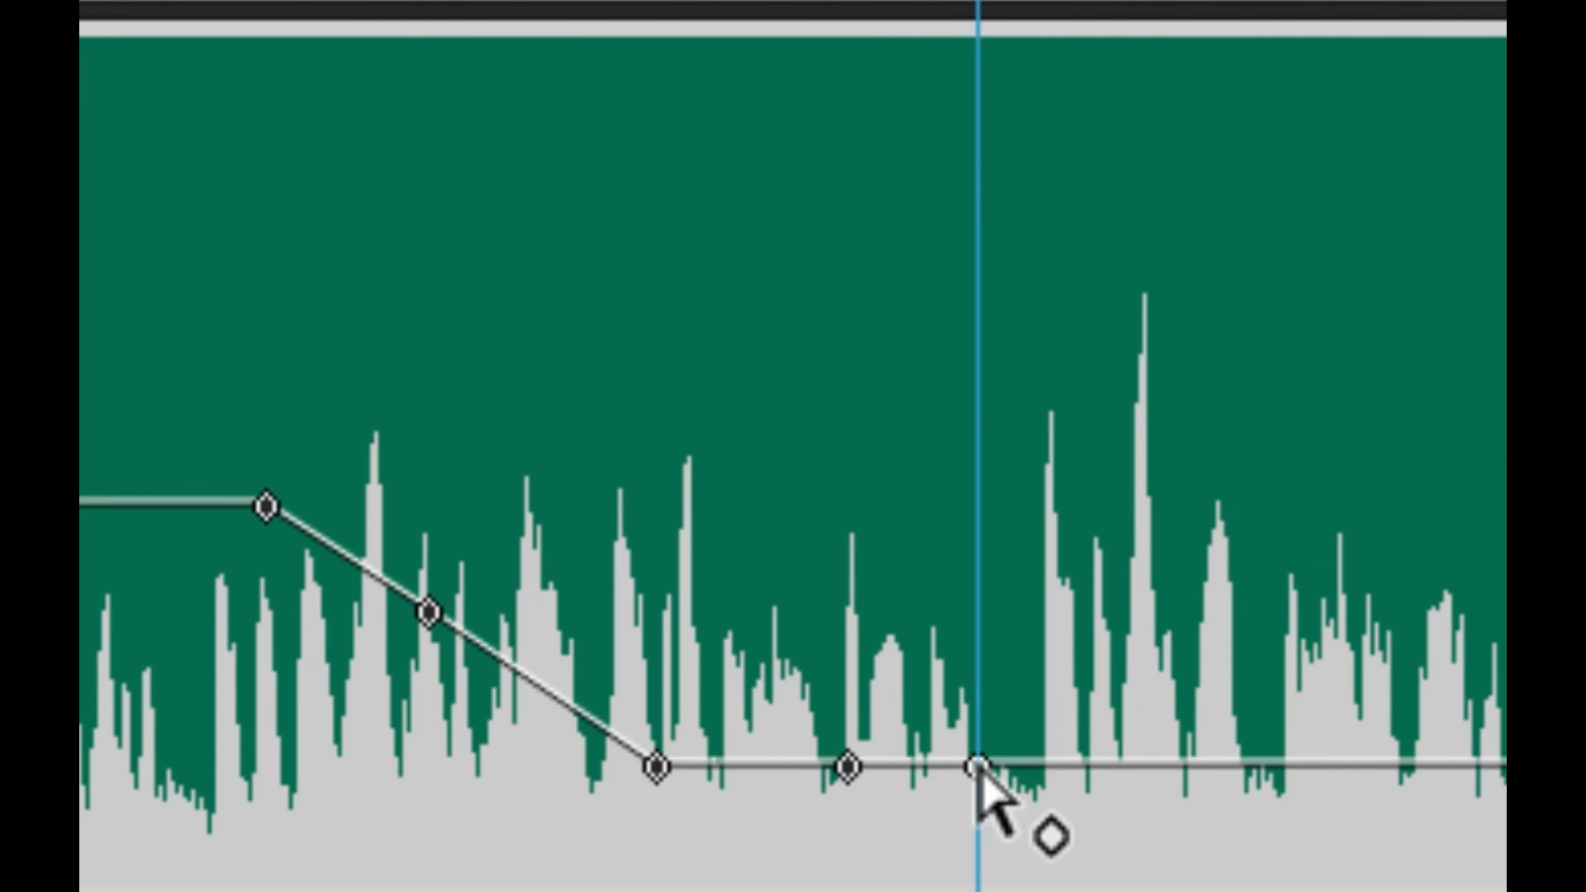
pyautogui.moveTo(979, 770); pyautogui.dragTo(979, 466)
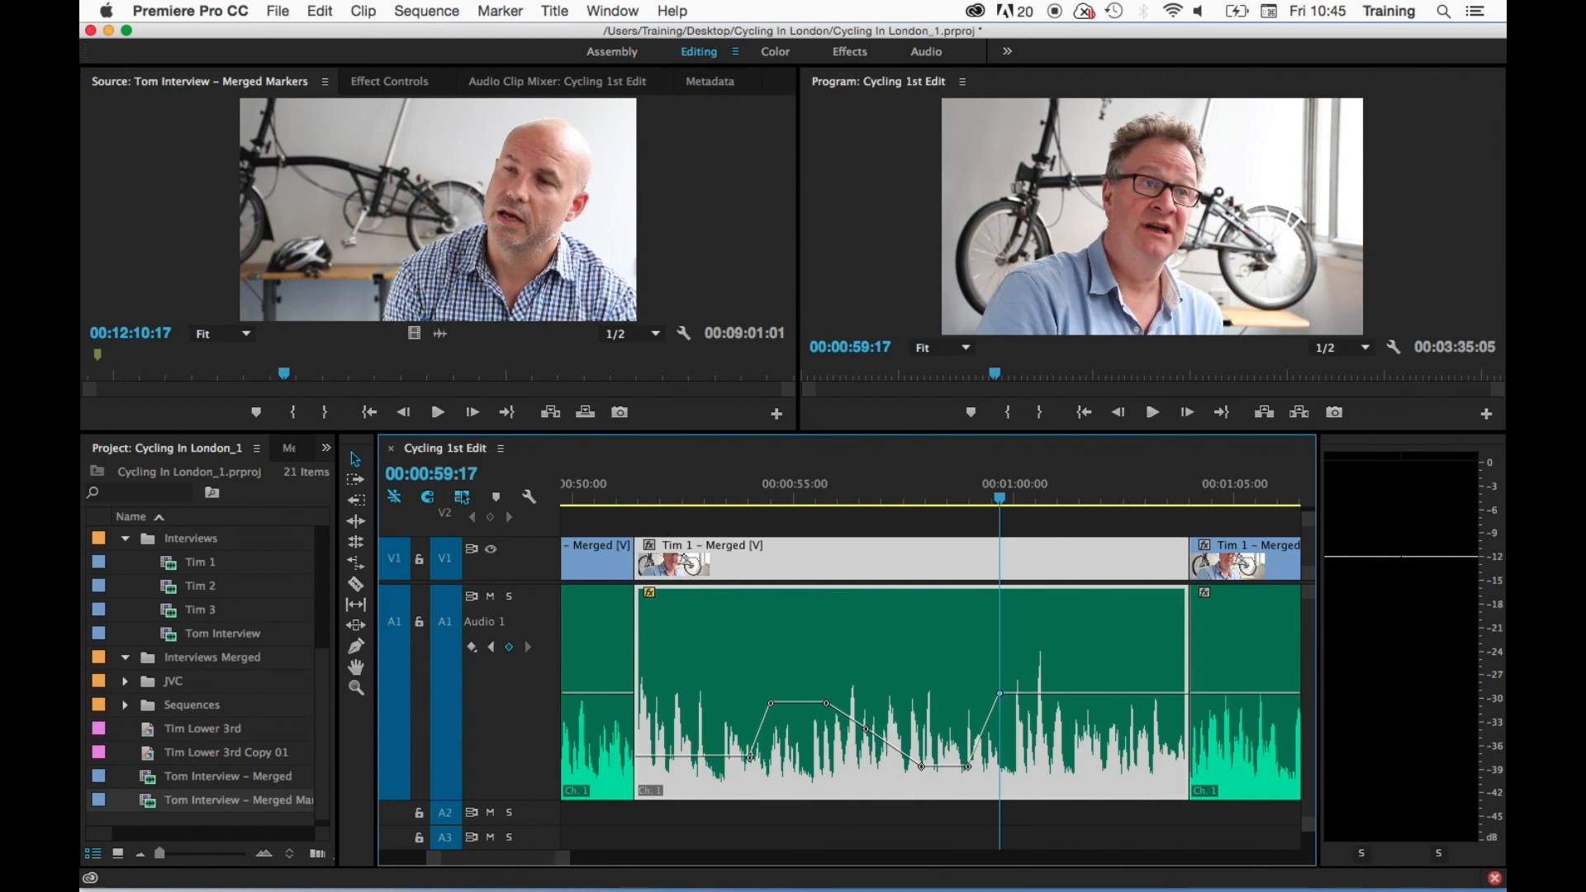
# - Step the playhead back through the Audio 1 keyframes to the one at 00:00:56:15
pyautogui.click(491, 647)
pyautogui.click(491, 647)
pyautogui.click(490, 647)
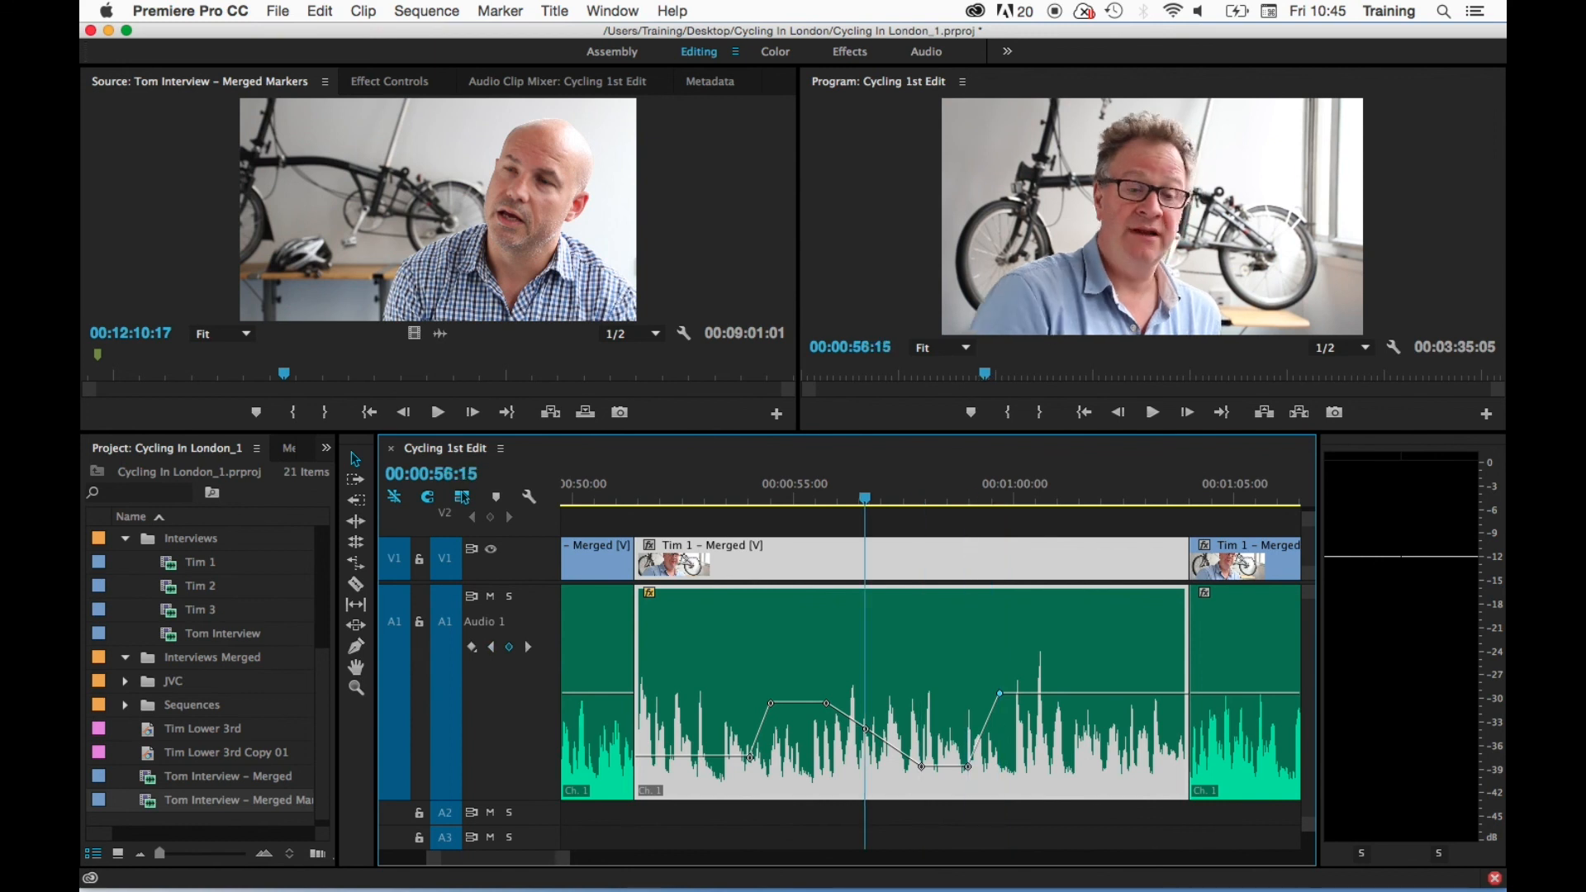